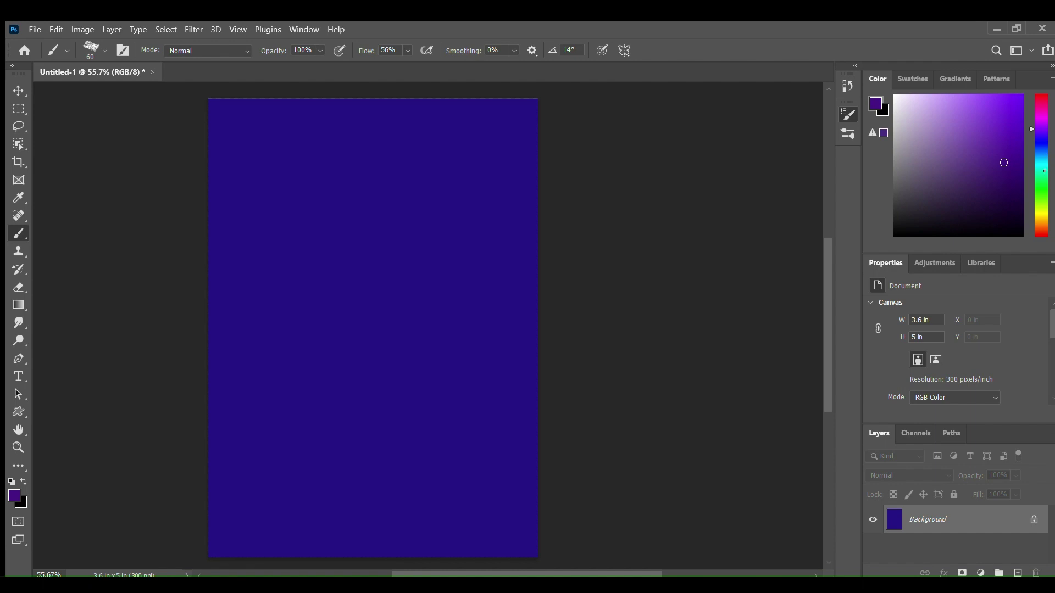
Step: Pick a very dark navy blue and brush rough diagonal strokes over the canvas's upper-left corner
left_click_drag(1044, 171, 1047, 139)
left_click(986, 148)
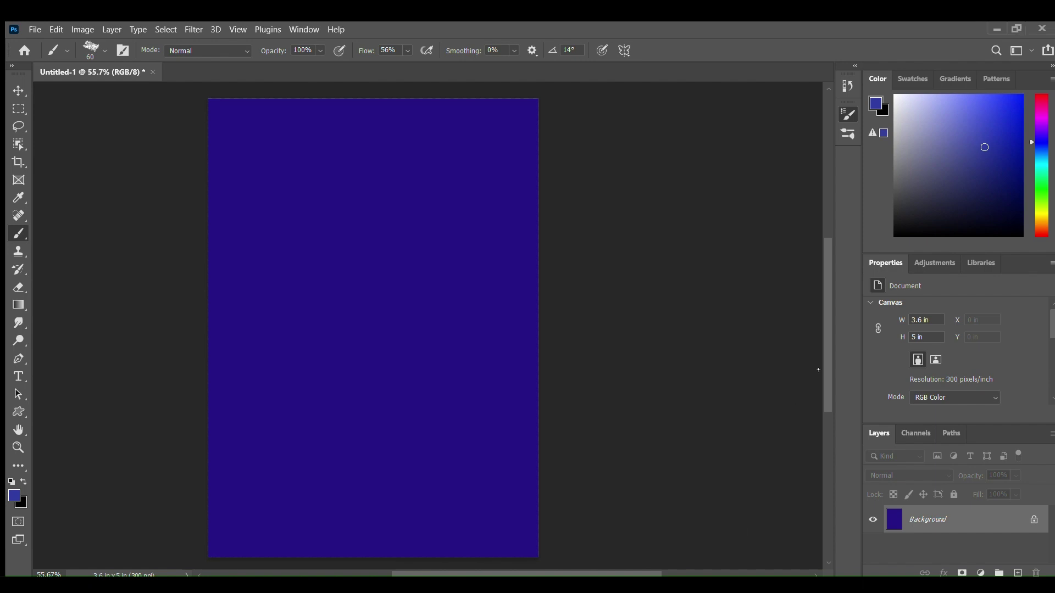
left_click(984, 208)
mouse_move(254, 116)
left_mouse_down()
mouse_move(229, 108)
mouse_move(205, 148)
mouse_move(269, 162)
mouse_move(330, 138)
mouse_move(275, 198)
mouse_move(360, 103)
left_mouse_up()
Step: Darken the rest of the background with diagonal near-black blue strokes using the 175 px textured brush
key("period")
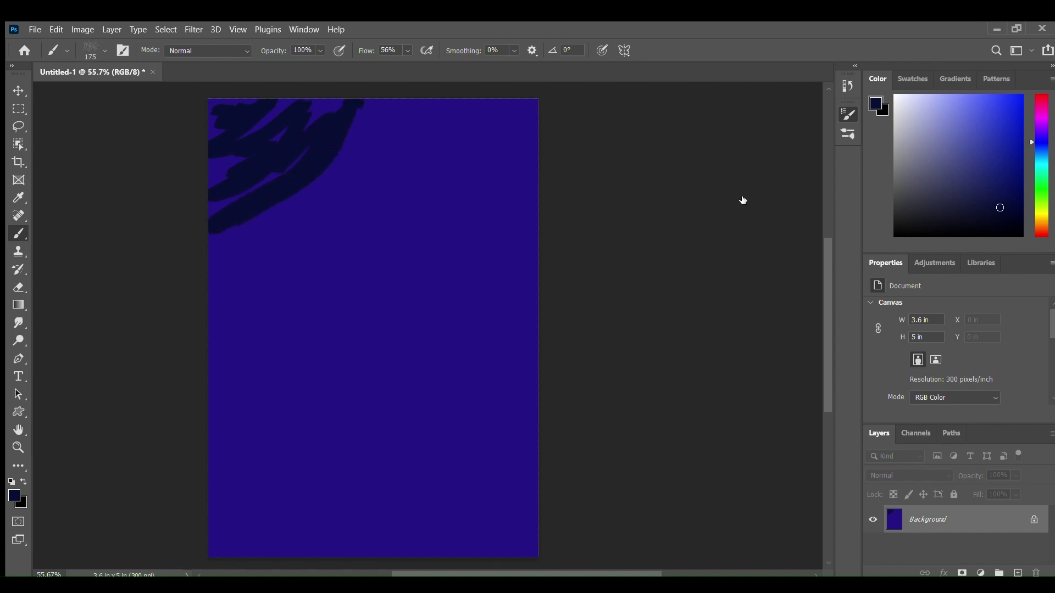
mouse_move(327, 197)
left_mouse_down()
mouse_move(271, 213)
mouse_move(289, 211)
mouse_move(253, 186)
mouse_move(268, 157)
mouse_move(235, 135)
mouse_move(378, 119)
mouse_move(303, 212)
mouse_move(321, 245)
mouse_move(252, 306)
mouse_move(355, 257)
mouse_move(475, 124)
mouse_move(398, 209)
mouse_move(246, 339)
mouse_move(301, 340)
mouse_move(491, 202)
mouse_move(400, 307)
mouse_move(265, 397)
mouse_move(521, 227)
mouse_move(541, 163)
left_mouse_up()
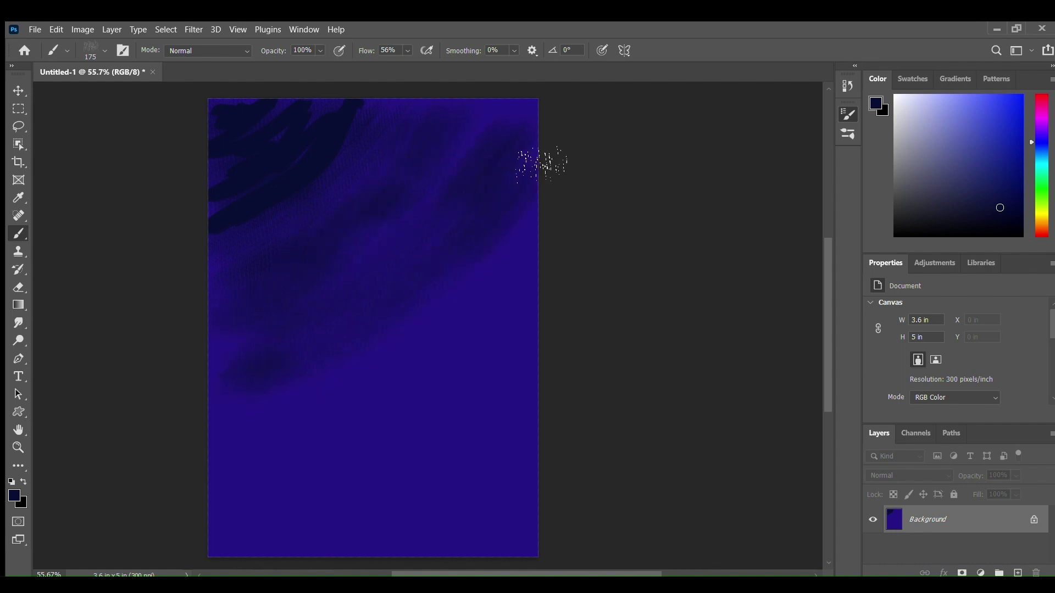
left_click(981, 221)
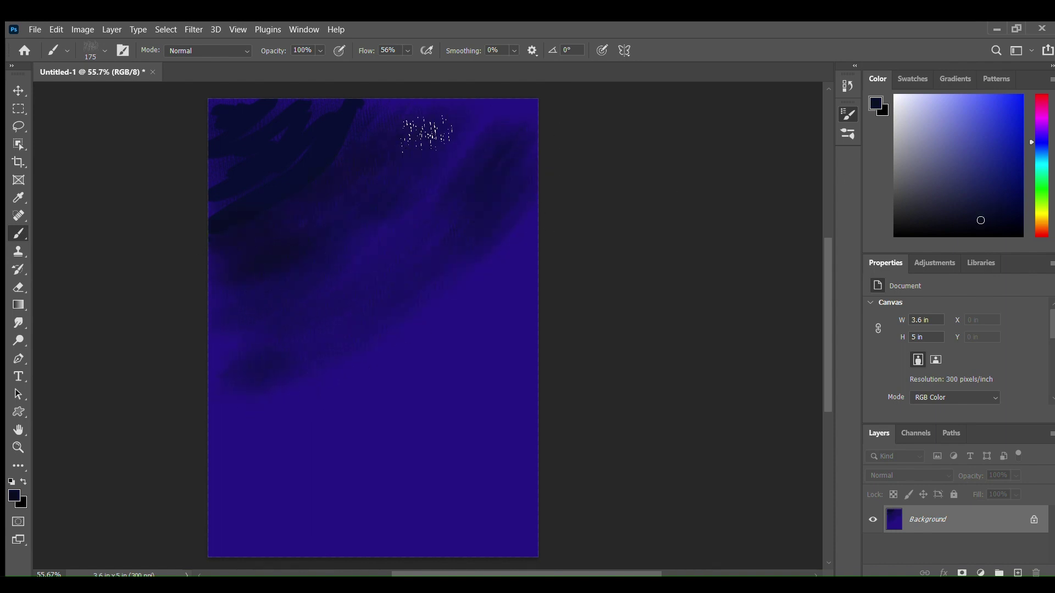
mouse_move(470, 162)
left_mouse_down()
mouse_move(299, 341)
mouse_move(389, 337)
mouse_move(539, 158)
mouse_move(306, 403)
mouse_move(223, 518)
mouse_move(299, 447)
mouse_move(356, 471)
mouse_move(365, 520)
mouse_move(531, 503)
mouse_move(517, 554)
left_mouse_up()
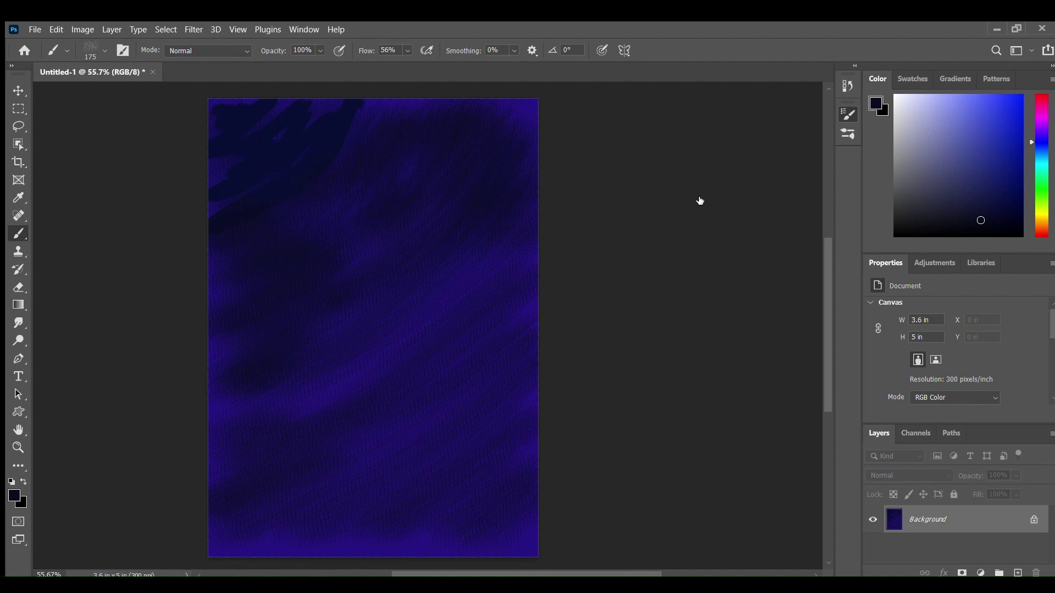
Step: Pick a dark violet and brush it diagonally over the whole background, including the lower edge and upper-left corner
left_click(1041, 183)
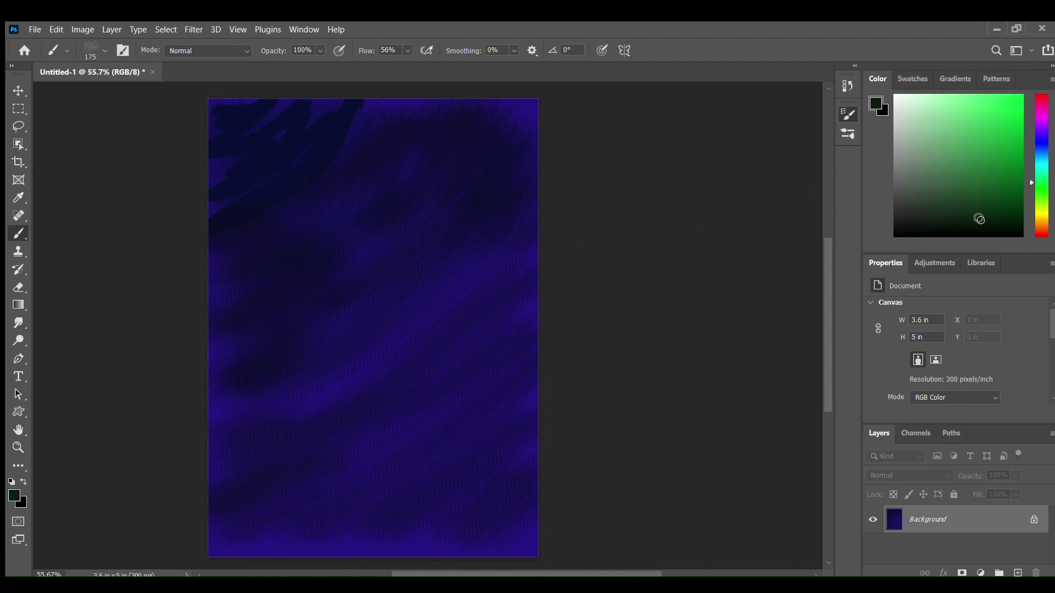
mouse_move(979, 218)
left_mouse_down()
mouse_move(982, 150)
mouse_move(954, 156)
mouse_move(967, 165)
mouse_move(913, 205)
mouse_move(949, 210)
left_mouse_up()
left_click(1042, 160)
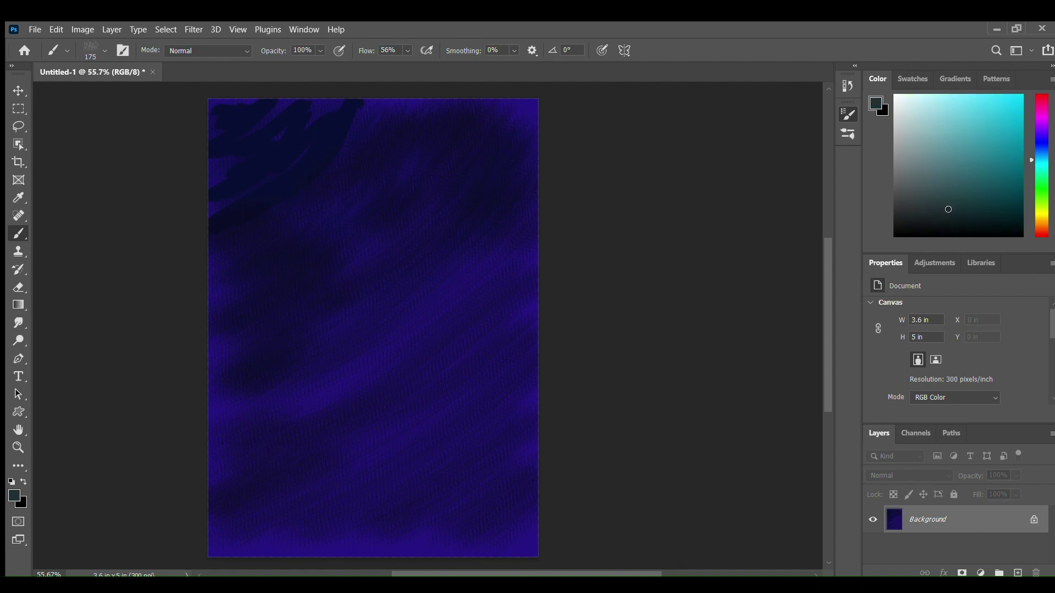
left_click(1042, 131)
left_click(990, 207)
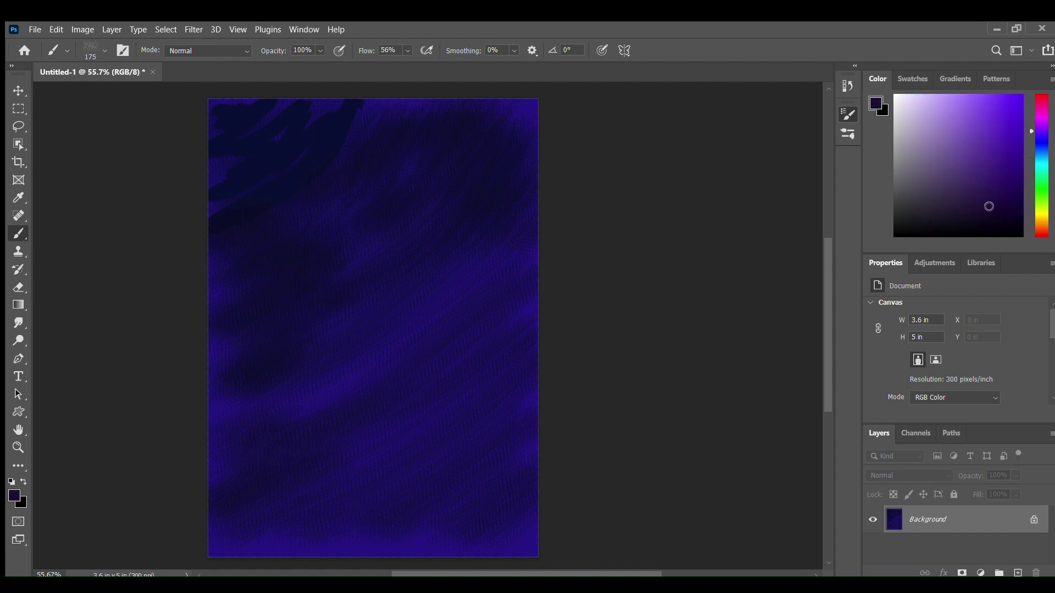
mouse_move(350, 212)
left_mouse_down()
mouse_move(485, 135)
mouse_move(479, 182)
mouse_move(392, 321)
mouse_move(406, 367)
mouse_move(250, 443)
mouse_move(409, 246)
mouse_move(455, 232)
mouse_move(544, 126)
mouse_move(476, 140)
mouse_move(550, 214)
mouse_move(388, 413)
mouse_move(248, 513)
mouse_move(329, 519)
mouse_move(372, 544)
mouse_move(477, 442)
mouse_move(499, 365)
mouse_move(469, 468)
mouse_move(478, 506)
mouse_move(529, 499)
left_mouse_up()
left_click_drag(283, 580, 501, 545)
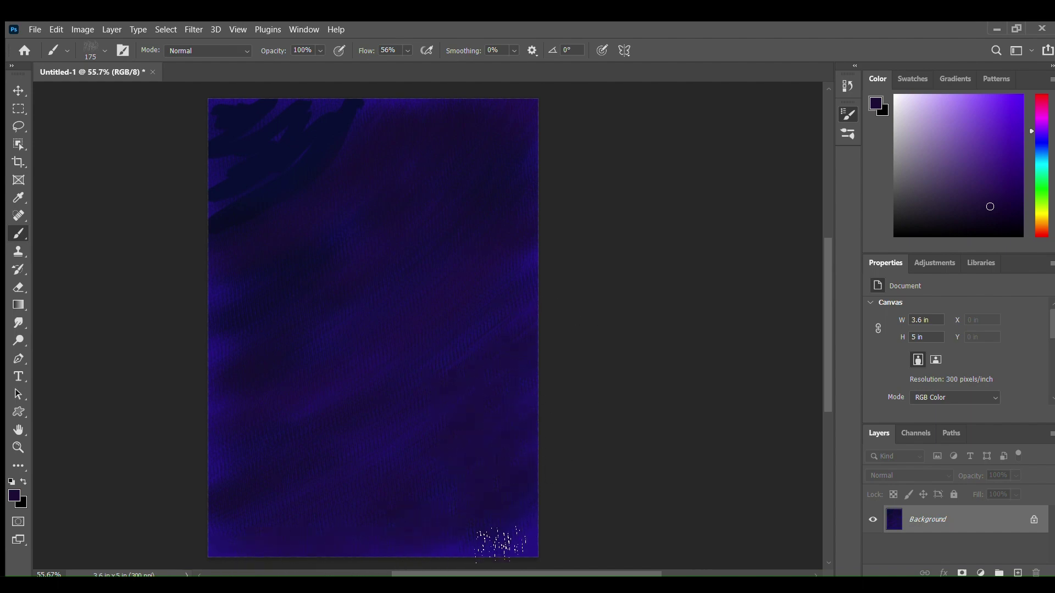
mouse_move(172, 180)
left_mouse_down()
mouse_move(315, 121)
mouse_move(233, 139)
mouse_move(232, 126)
mouse_move(337, 118)
mouse_move(266, 242)
left_mouse_up()
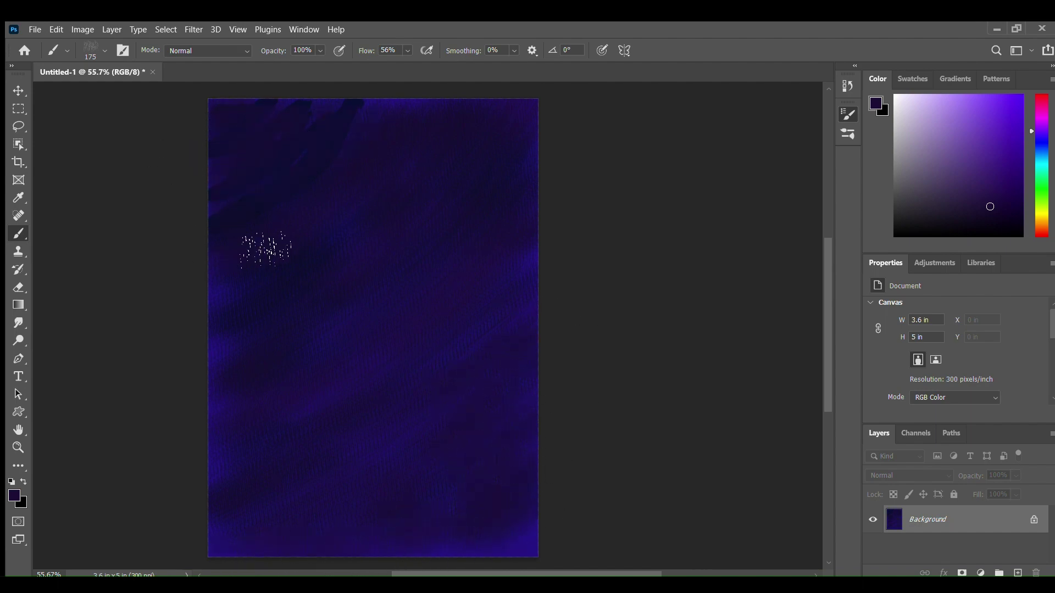
Step: Blend the background strokes with the Smudge tool, using the 175 px textured brush at 100% strength
left_click(790, 223)
left_click(676, 124)
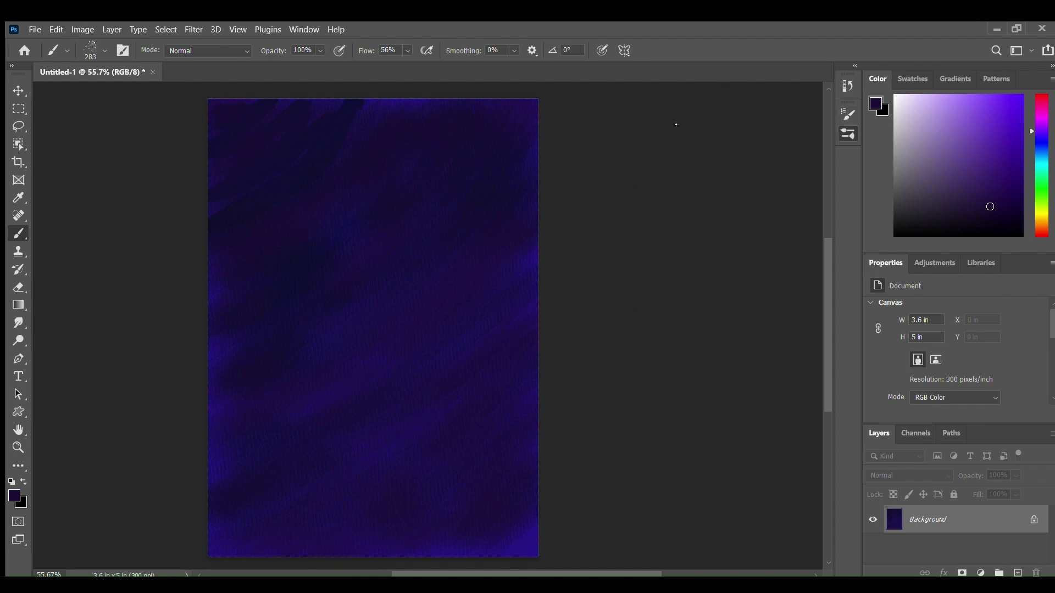
left_click(685, 337)
key("r")
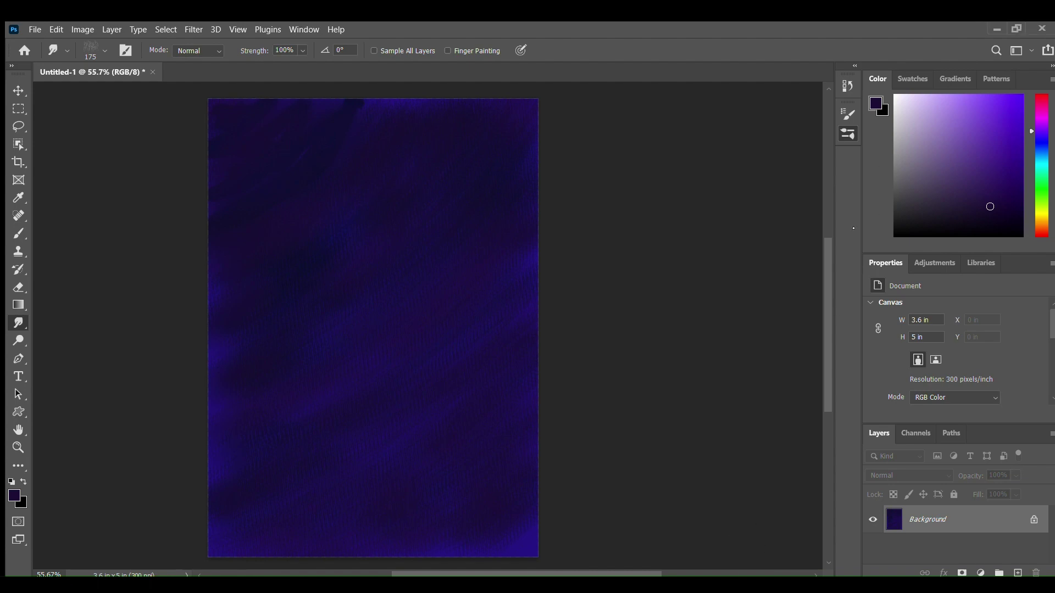
Step: Set the foreground color to a bright magenta-purple and add a new layer above the background
left_click(1045, 123)
mouse_move(999, 200)
left_mouse_down()
mouse_move(996, 158)
mouse_move(998, 169)
mouse_move(942, 134)
mouse_move(942, 107)
mouse_move(964, 112)
left_mouse_up()
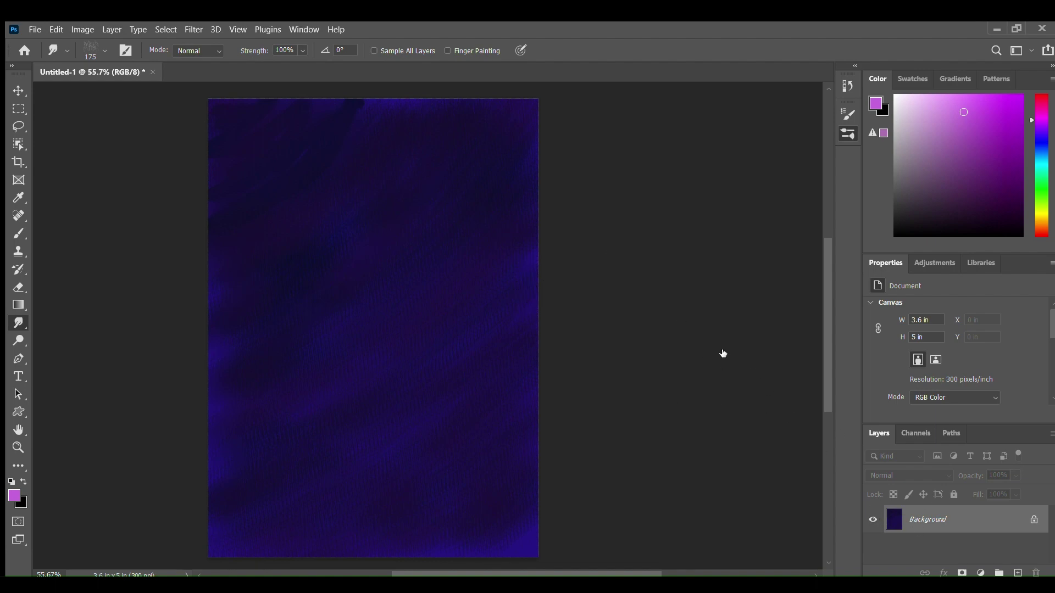
left_click(745, 279)
left_click(1017, 573)
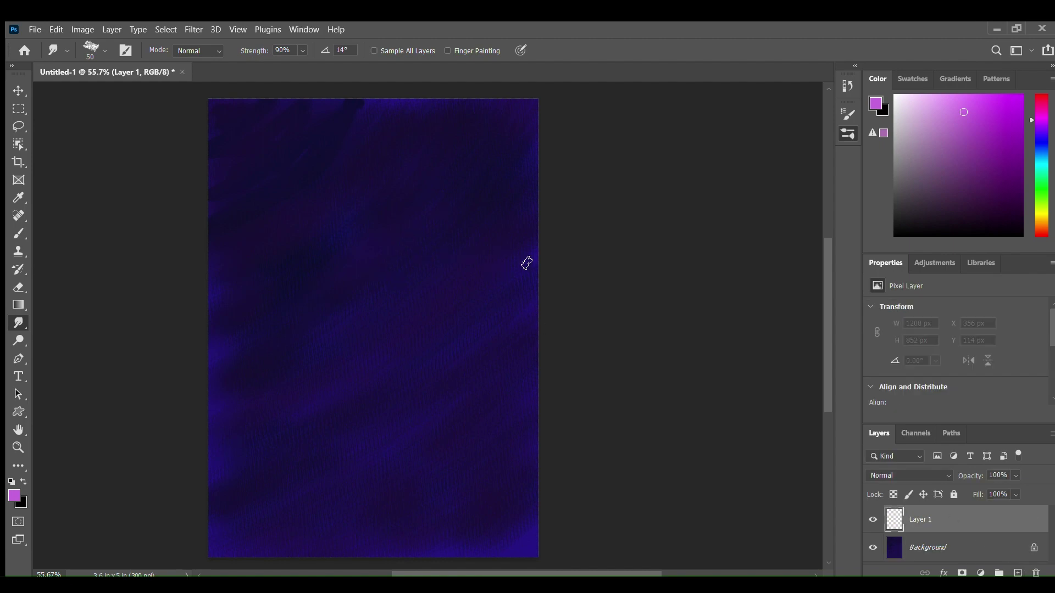
key("b")
left_click_drag(511, 218, 470, 288)
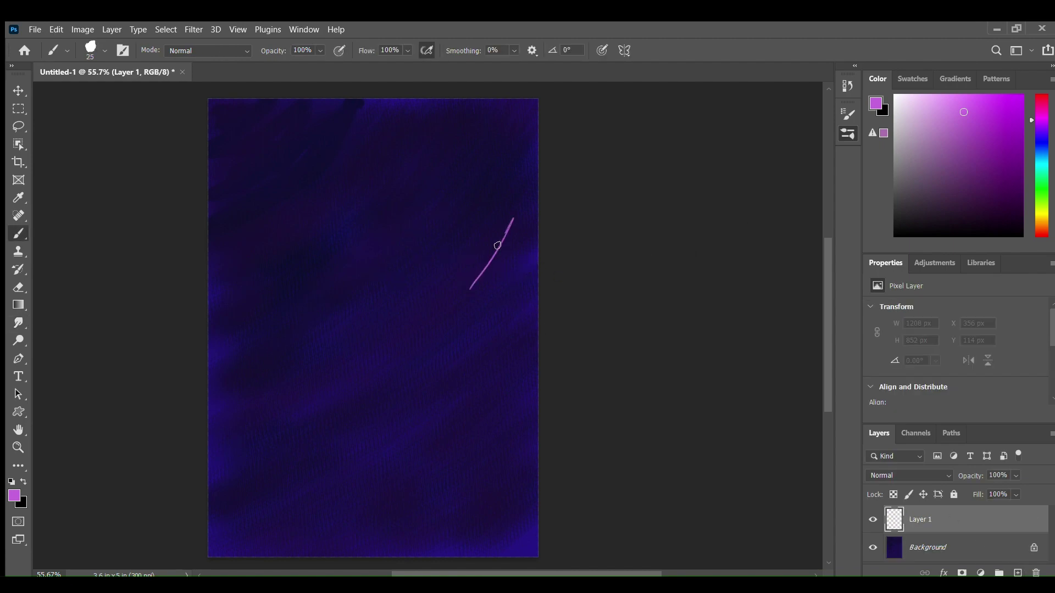
key("ctrl+z")
key("r")
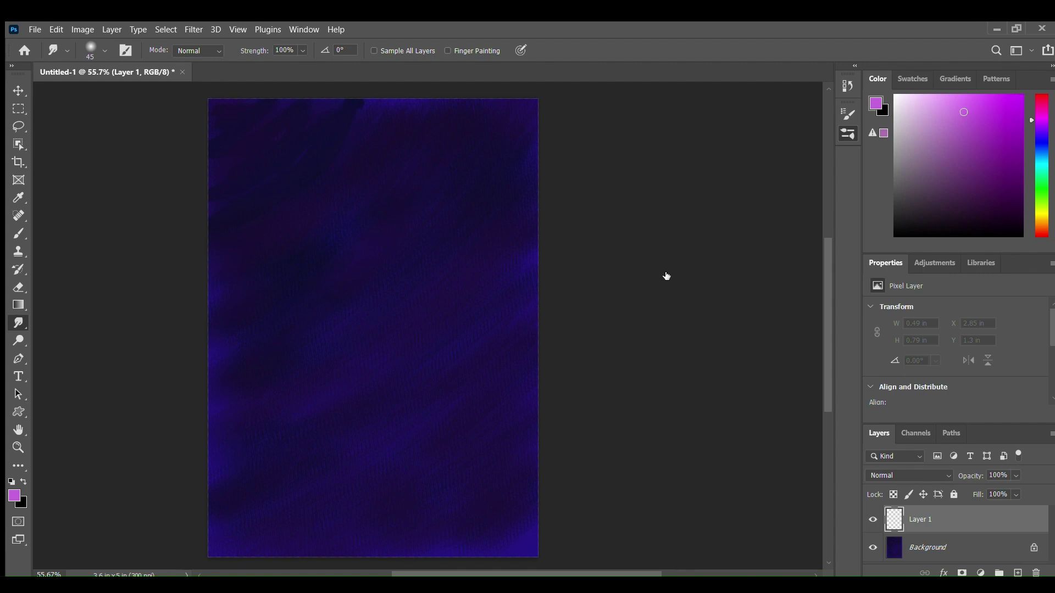
left_click(689, 185)
key("comma")
Step: Paint a thin magenta-purple diagonal streak across the upper canvas with the 60 px Mixer Brush
key("b")
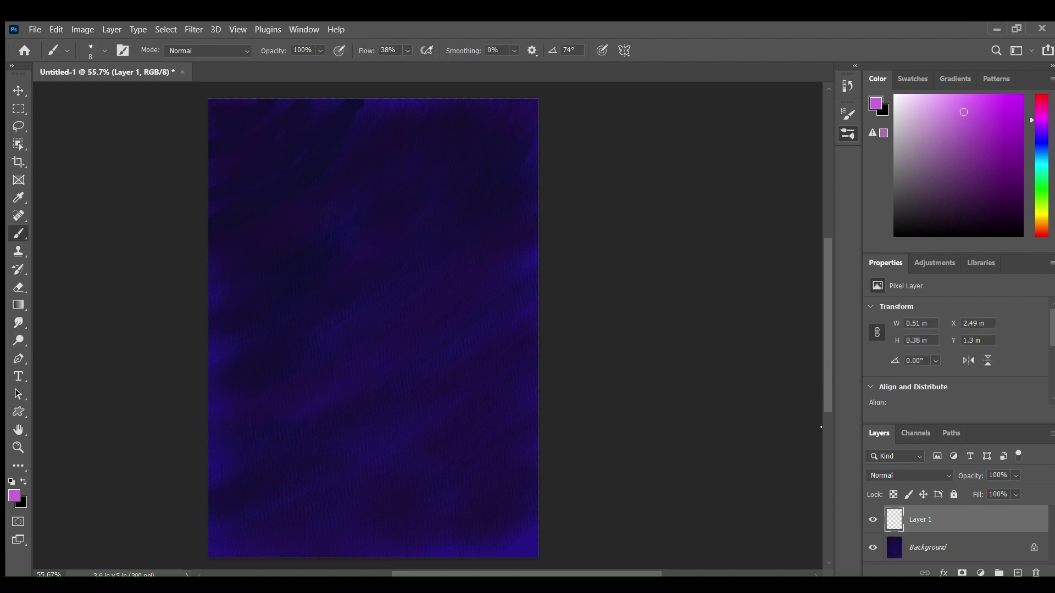
key("shift+b")
mouse_move(419, 210)
left_mouse_down()
mouse_move(444, 177)
mouse_move(348, 236)
left_mouse_up()
left_click_drag(472, 145, 290, 285)
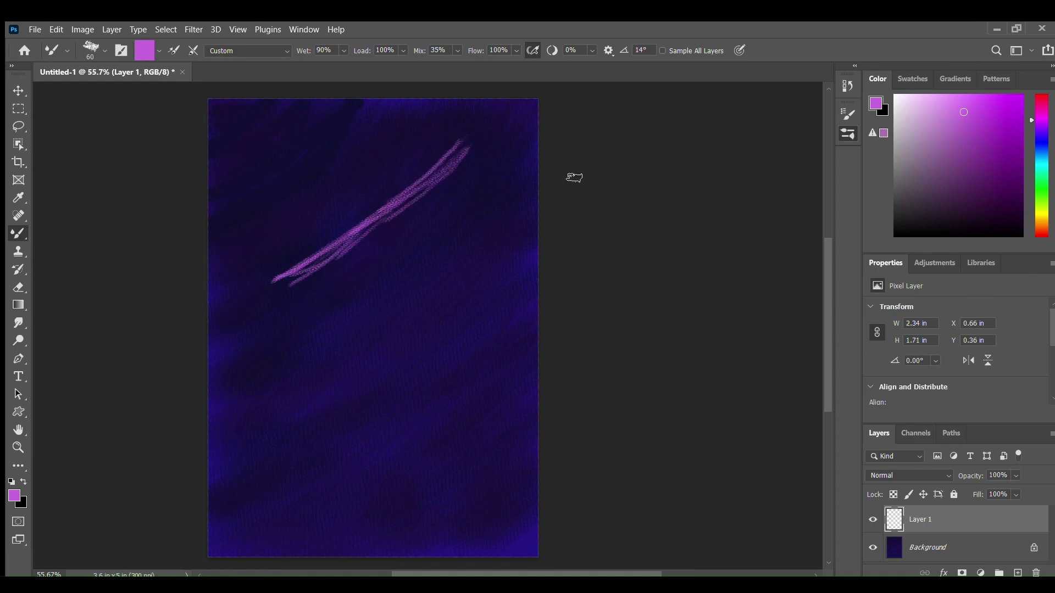
Step: Widen the streak in a deeper purple at 163 px and paint a parallel dark purple streak below it
left_click(952, 154)
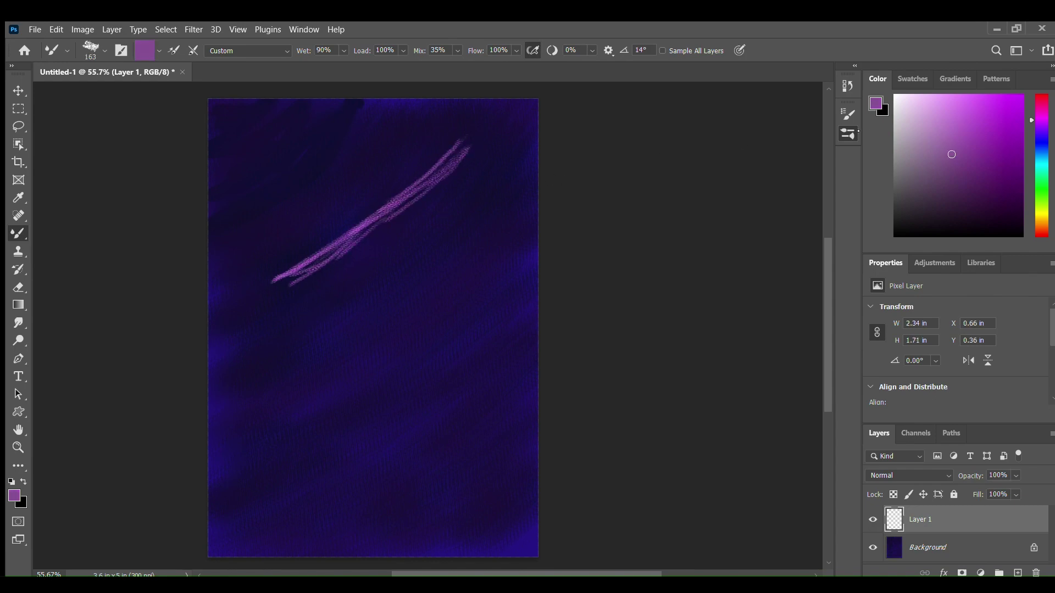
left_click_drag(483, 148, 297, 300)
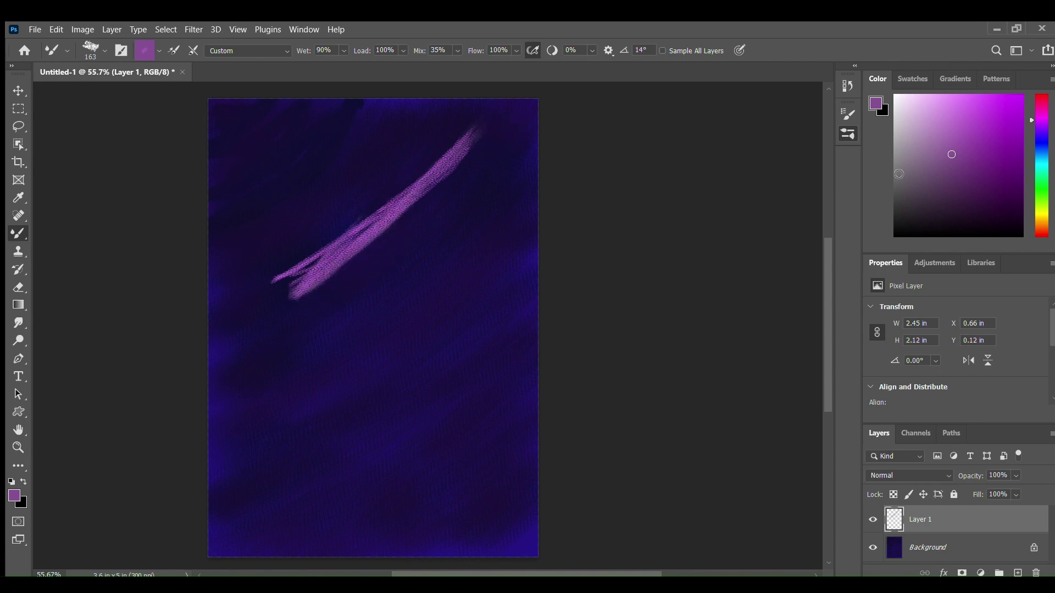
left_click(956, 182)
mouse_move(502, 224)
left_mouse_down()
mouse_move(363, 365)
mouse_move(407, 348)
mouse_move(487, 247)
mouse_move(500, 266)
left_mouse_up()
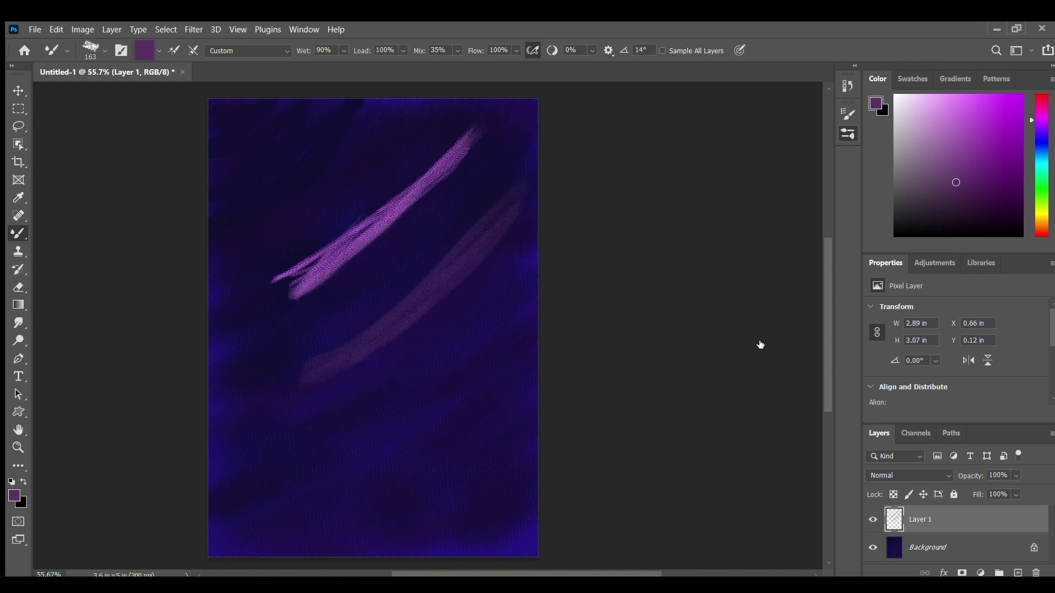
Step: Smudge both purple streaks along their direction at 90% strength, softening their edges and tapering the ends
key("r")
left_click(964, 201)
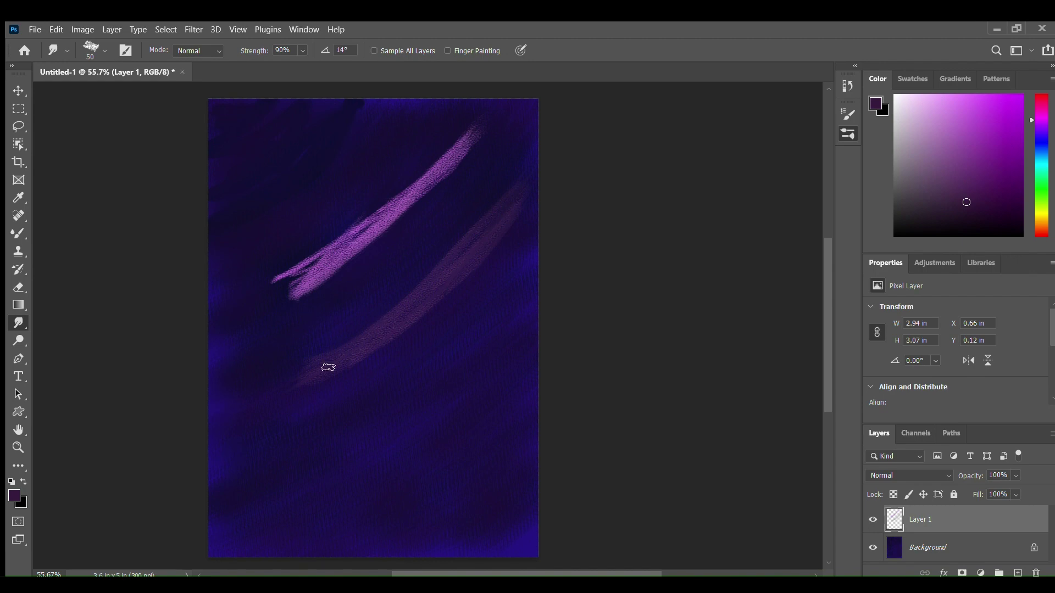
mouse_move(299, 294)
left_mouse_down()
mouse_move(277, 301)
mouse_move(304, 278)
mouse_move(251, 287)
left_mouse_up()
mouse_move(410, 187)
left_mouse_down()
mouse_move(464, 146)
mouse_move(415, 192)
left_mouse_up()
mouse_move(444, 152)
left_mouse_down()
mouse_move(466, 148)
mouse_move(465, 160)
left_mouse_up()
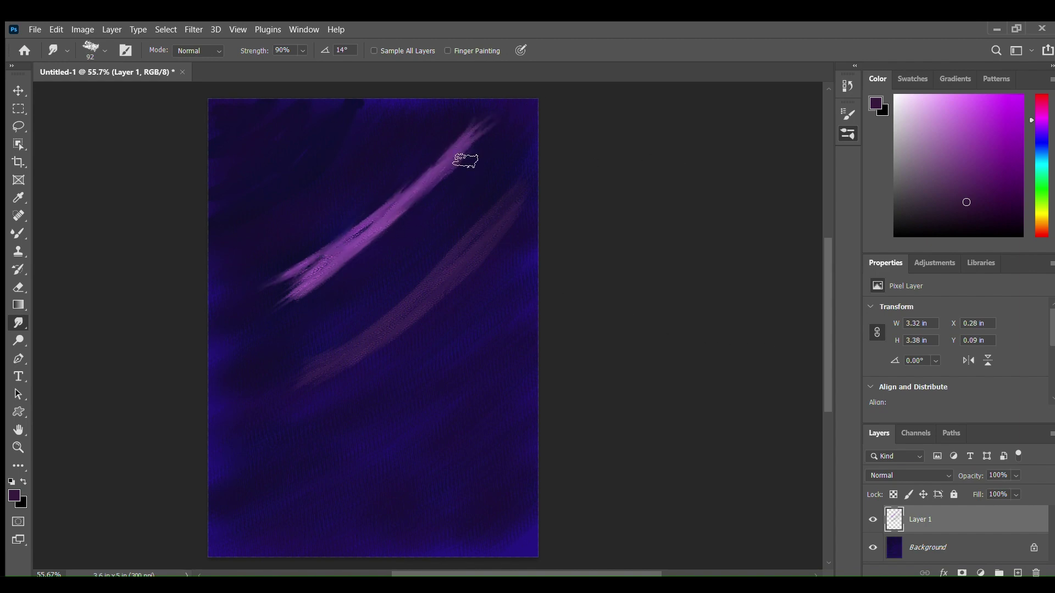
mouse_move(253, 327)
left_mouse_down()
mouse_move(303, 301)
mouse_move(305, 277)
mouse_move(229, 310)
mouse_move(246, 315)
mouse_move(391, 274)
mouse_move(387, 217)
mouse_move(459, 123)
mouse_move(465, 173)
mouse_move(443, 173)
mouse_move(343, 242)
mouse_move(252, 279)
mouse_move(441, 194)
mouse_move(497, 141)
left_mouse_up()
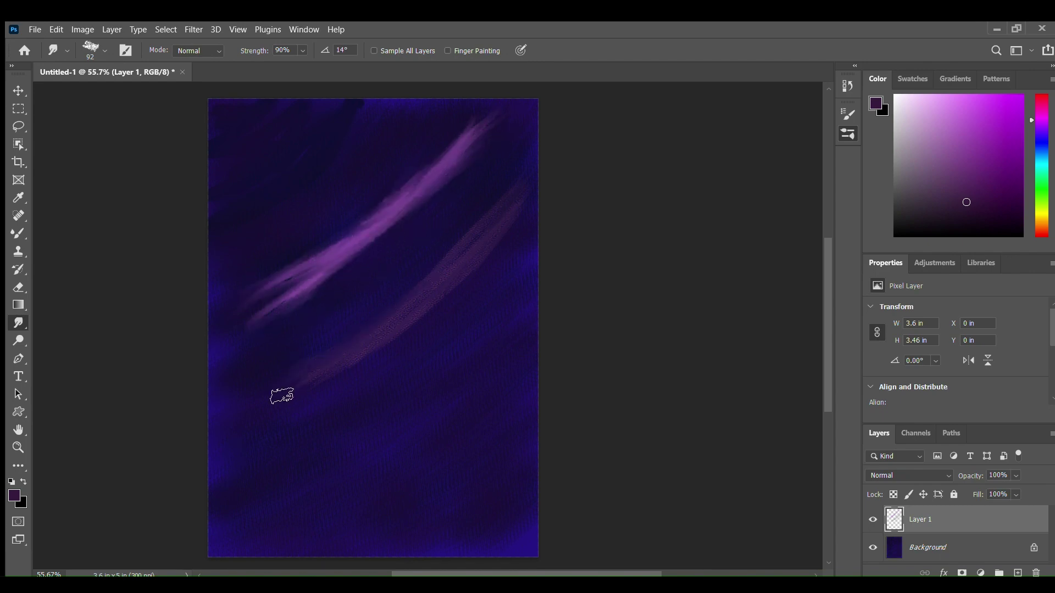
mouse_move(282, 396)
left_mouse_down()
mouse_move(386, 346)
mouse_move(515, 247)
mouse_move(567, 167)
mouse_move(542, 169)
mouse_move(562, 191)
mouse_move(441, 259)
mouse_move(309, 411)
left_mouse_up()
Step: Pick a light mint green and paint two diagonal streaks in the canvas's lower-right area with the 60 px Mixer Brush
key("b")
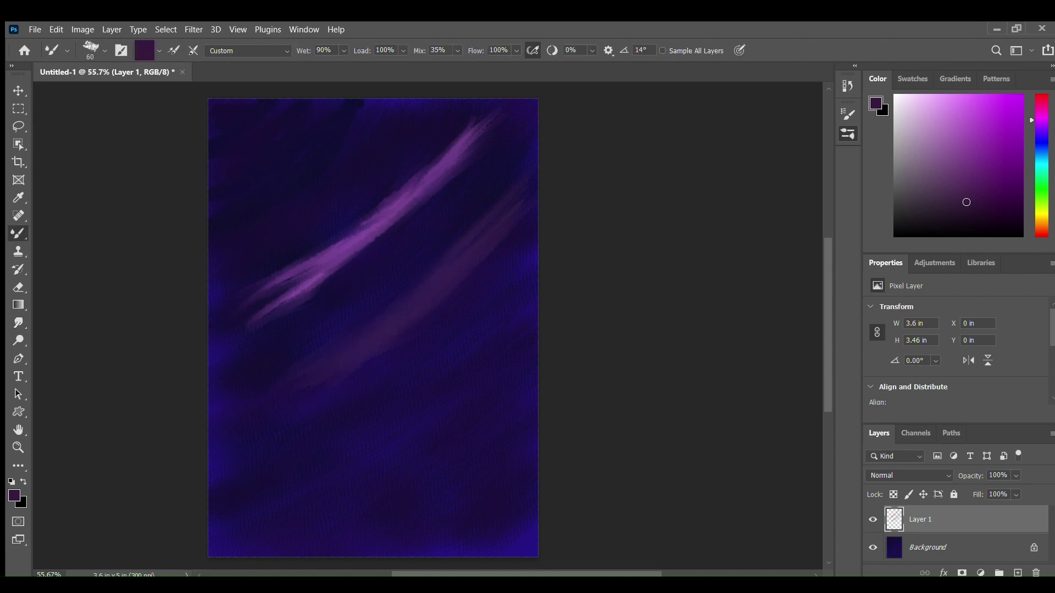
left_click(1041, 178)
left_click_drag(1044, 197, 1047, 188)
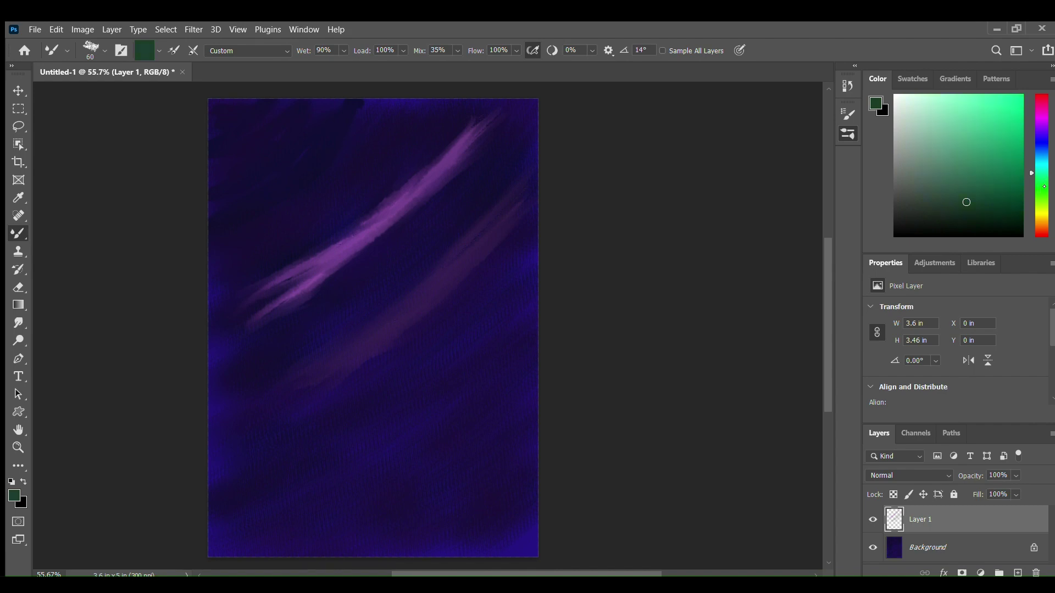
mouse_move(963, 203)
left_mouse_down()
mouse_move(986, 157)
mouse_move(949, 108)
left_mouse_up()
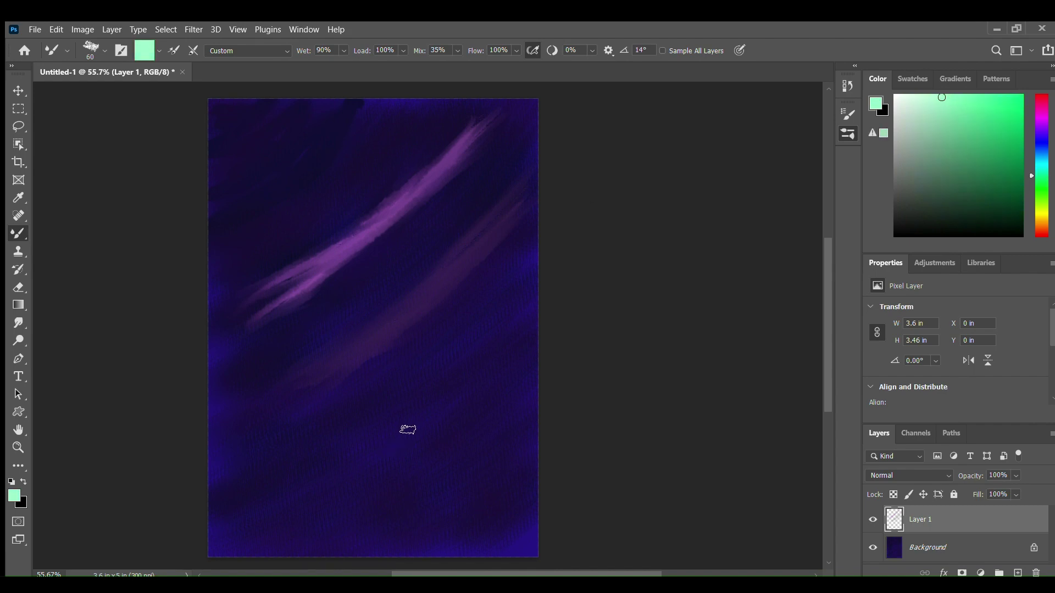
mouse_move(373, 454)
left_mouse_down()
mouse_move(500, 346)
mouse_move(325, 483)
left_mouse_up()
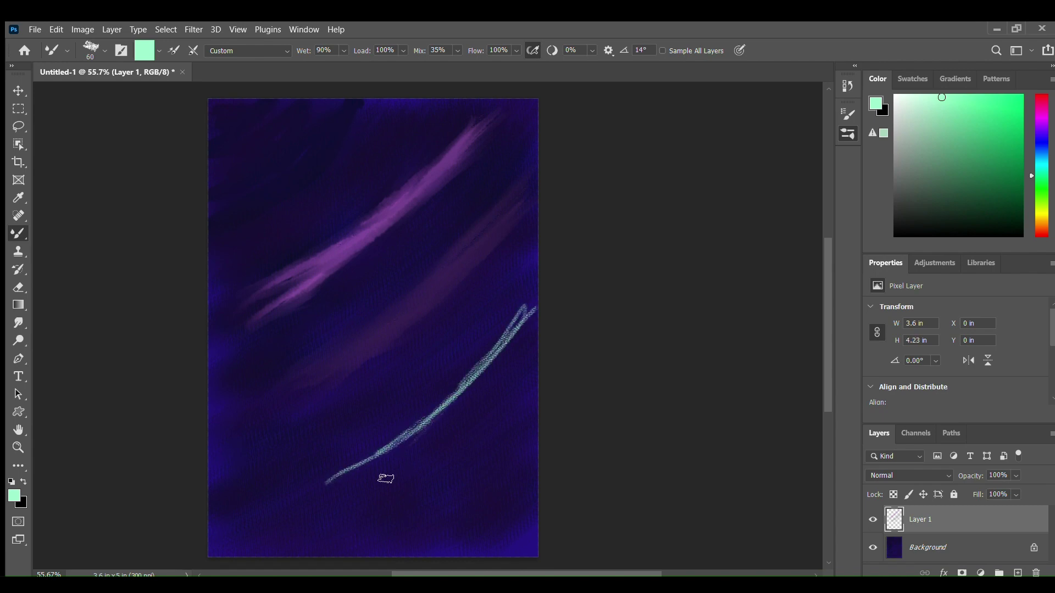
mouse_move(536, 430)
left_mouse_down()
mouse_move(435, 506)
mouse_move(509, 463)
left_mouse_up()
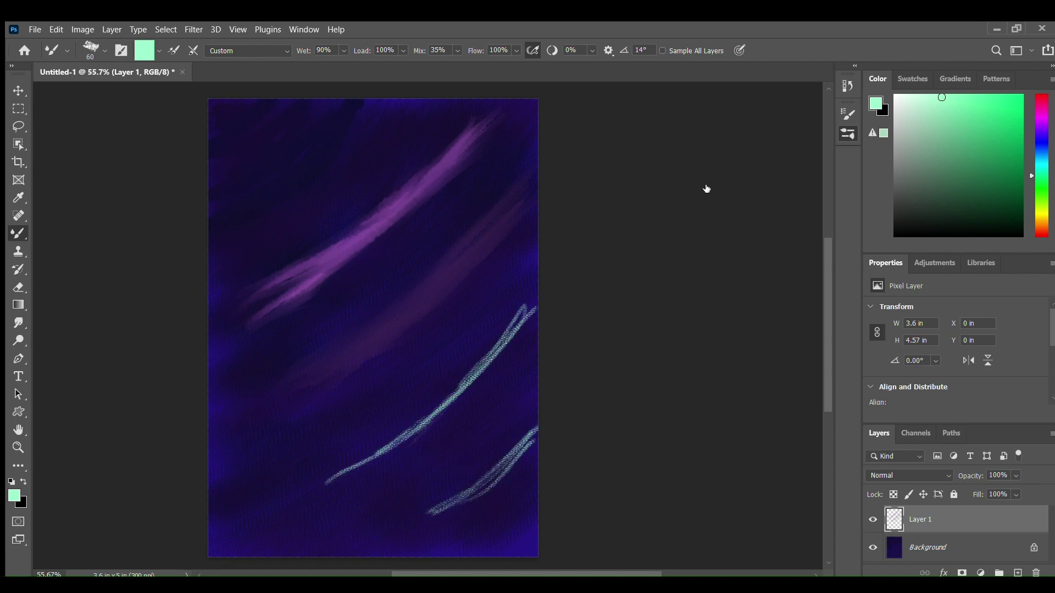
Step: Smudge the mint green streaks into thin wisps at 90% strength
key("r")
mouse_move(427, 432)
left_mouse_down()
mouse_move(360, 469)
mouse_move(348, 498)
mouse_move(488, 380)
mouse_move(483, 365)
mouse_move(377, 440)
mouse_move(483, 377)
mouse_move(443, 532)
mouse_move(556, 431)
mouse_move(407, 497)
left_mouse_up()
left_click(761, 312)
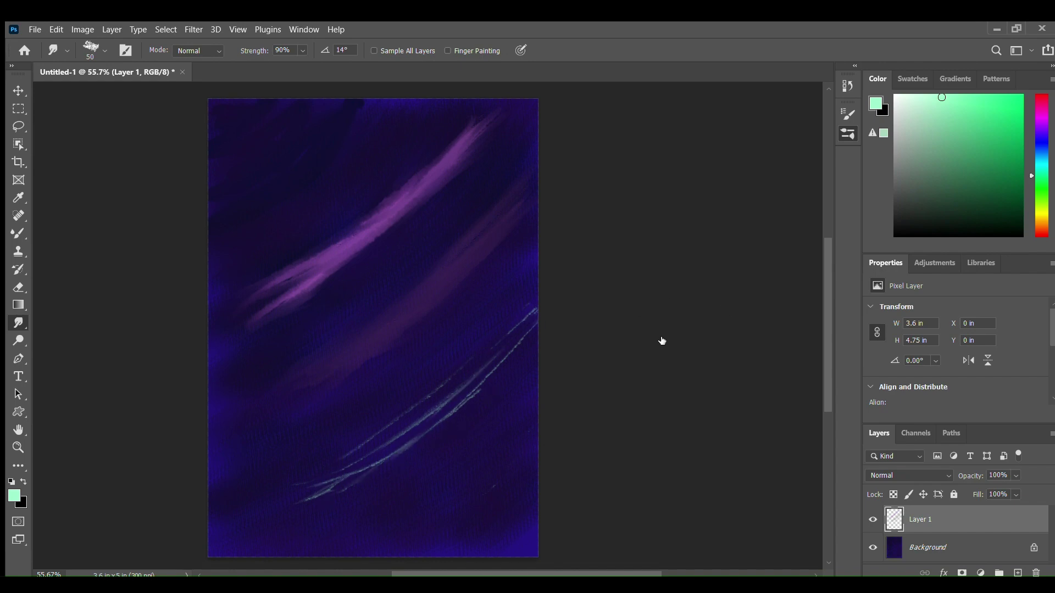
Step: Repaint the two lower diagonal streaks in mint green, making them thicker and brighter
left_click(663, 341)
mouse_move(487, 375)
left_mouse_down()
mouse_move(397, 450)
mouse_move(525, 348)
mouse_move(347, 471)
left_mouse_up()
left_click_drag(522, 348, 365, 467)
left_click_drag(494, 372, 380, 459)
left_click_drag(537, 440, 418, 532)
mouse_move(536, 453)
left_mouse_down()
mouse_move(417, 536)
mouse_move(535, 448)
left_mouse_up()
left_click_drag(535, 448, 407, 541)
Step: Smudge the two repainted mint green streaks at 50 px and 90% strength, tapering them along their length
left_click(762, 299)
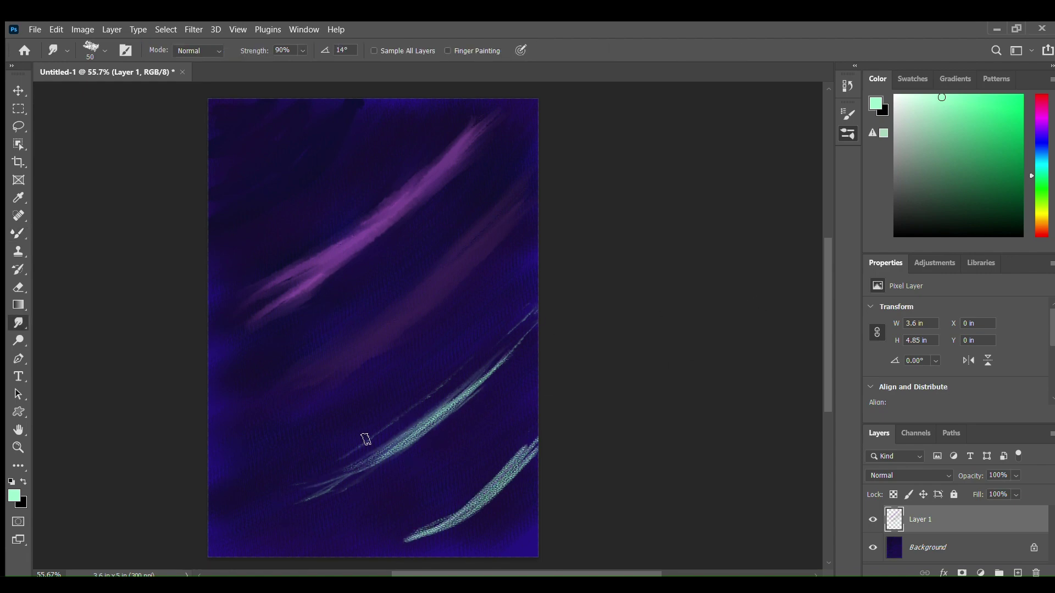
mouse_move(431, 419)
left_mouse_down()
mouse_move(257, 523)
mouse_move(298, 518)
mouse_move(470, 398)
left_mouse_up()
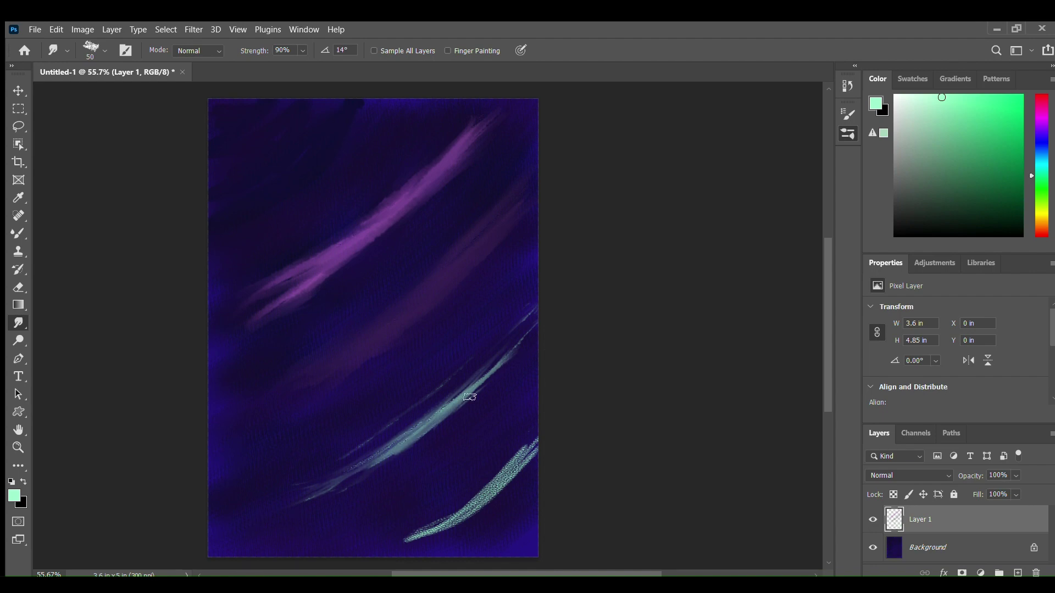
mouse_move(406, 542)
left_mouse_down()
mouse_move(477, 506)
mouse_move(372, 555)
mouse_move(543, 445)
left_mouse_up()
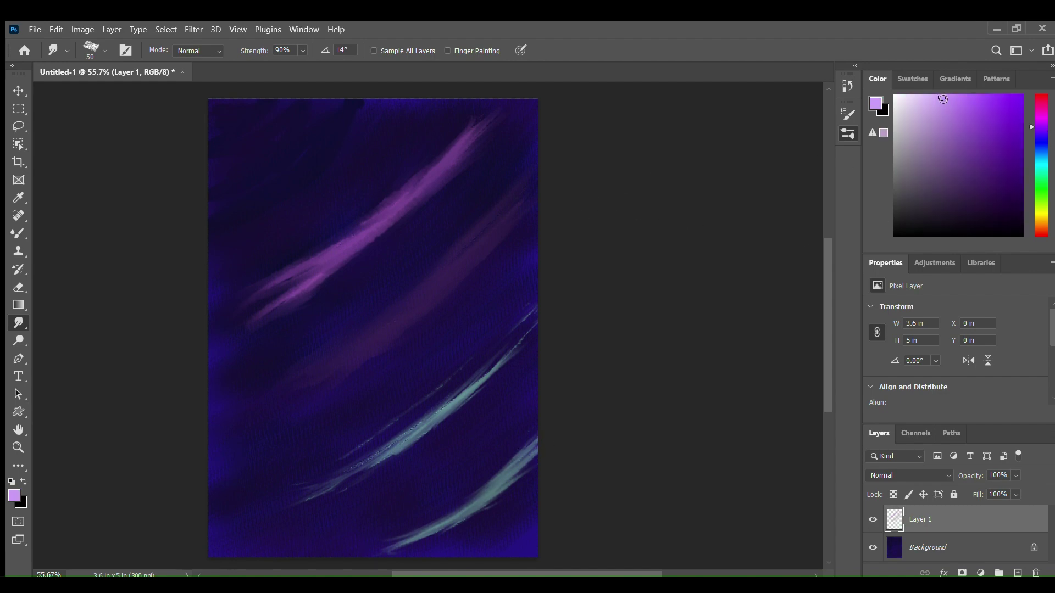
left_click_drag(943, 99, 924, 98)
mouse_move(370, 193)
left_mouse_down()
mouse_move(306, 266)
mouse_move(225, 300)
left_mouse_up()
key("ctrl+z")
key("ctrl+z")
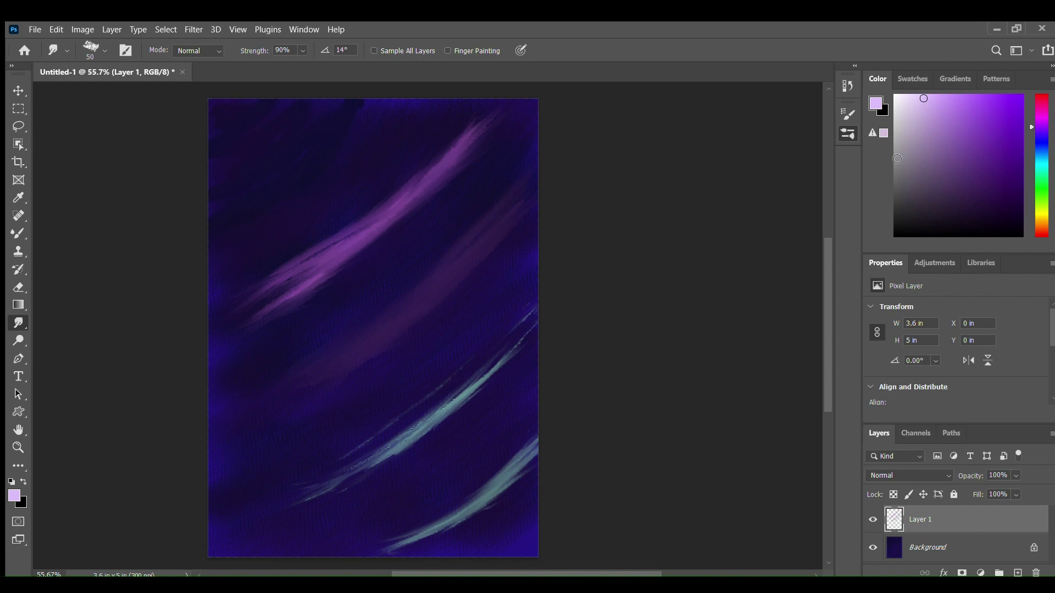
Step: Pick a medium violet and paint diagonal strokes over both purple streaks with the 60 px Mixer Brush
left_click_drag(925, 99, 934, 99)
left_click(942, 144)
key("b")
left_click(971, 152)
left_click_drag(416, 322, 292, 386)
mouse_move(509, 229)
left_mouse_down()
mouse_move(467, 272)
mouse_move(450, 262)
mouse_move(463, 242)
mouse_move(348, 357)
left_mouse_up()
mouse_move(391, 242)
left_mouse_down()
mouse_move(254, 308)
mouse_move(492, 116)
mouse_move(242, 302)
left_mouse_up()
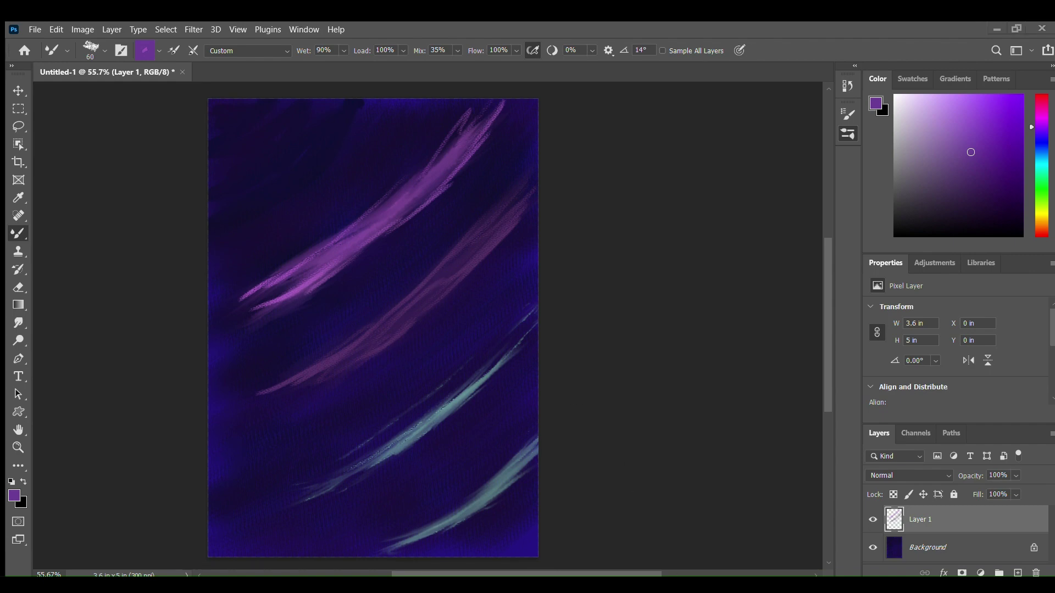
Step: Widen the upper purple streak with medium violet strokes and edge the second purple streak with a deeper violet
mouse_move(358, 221)
left_mouse_down()
mouse_move(464, 104)
mouse_move(458, 132)
mouse_move(508, 106)
mouse_move(428, 216)
mouse_move(217, 349)
mouse_move(258, 326)
mouse_move(243, 329)
mouse_move(285, 293)
mouse_move(291, 308)
mouse_move(479, 203)
mouse_move(516, 158)
mouse_move(225, 361)
mouse_move(303, 297)
mouse_move(324, 316)
mouse_move(492, 187)
mouse_move(541, 126)
left_mouse_up()
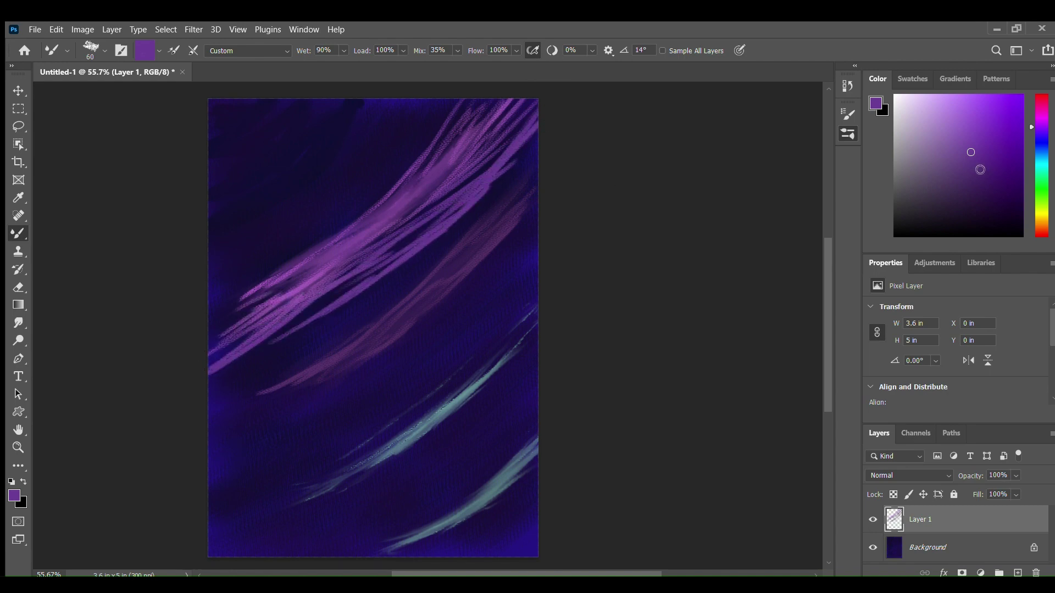
left_click(993, 160)
mouse_move(364, 355)
left_mouse_down()
mouse_move(241, 406)
mouse_move(476, 280)
mouse_move(533, 176)
mouse_move(409, 308)
left_mouse_up()
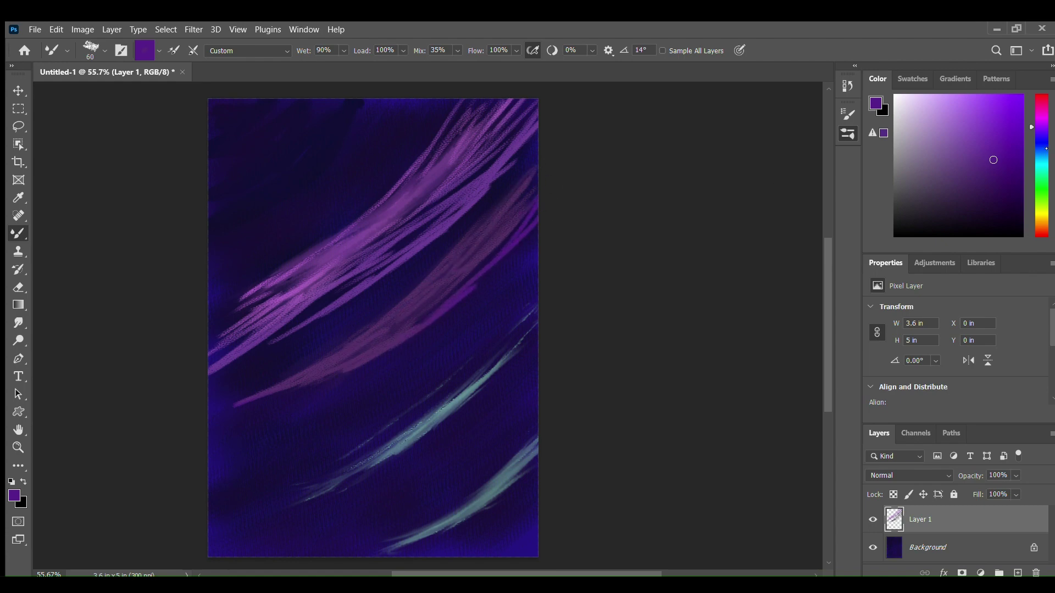
Step: Paint blue and teal strokes along the upper mint streak and emerald green strokes over the lowest streak
left_click(1043, 155)
mouse_move(451, 405)
left_mouse_down()
mouse_move(314, 484)
mouse_move(502, 368)
mouse_move(550, 315)
mouse_move(284, 498)
mouse_move(421, 442)
mouse_move(536, 336)
left_mouse_up()
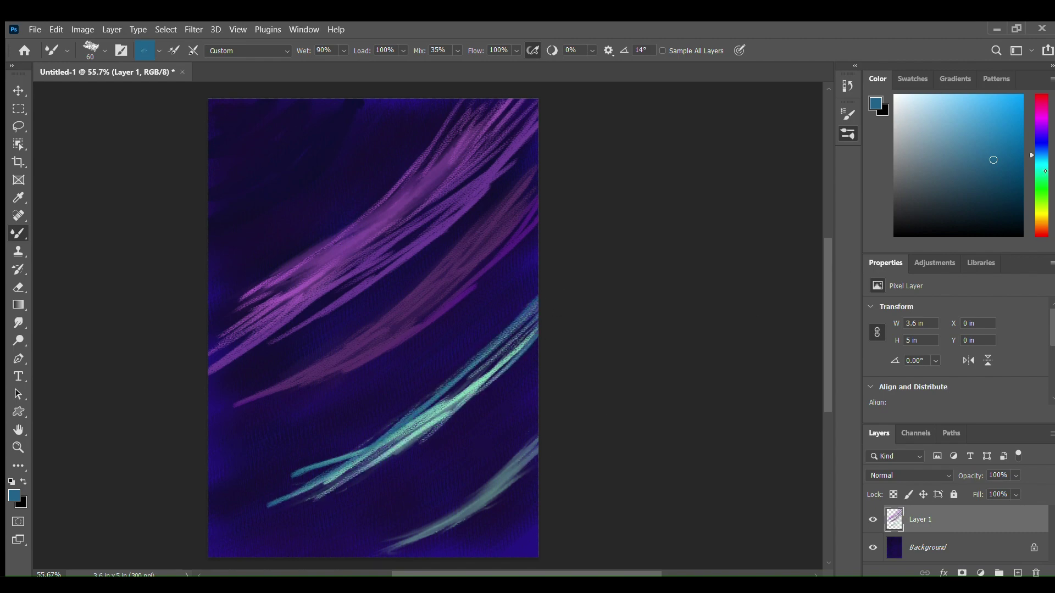
left_click(1043, 165)
mouse_move(374, 466)
left_mouse_down()
mouse_move(293, 496)
mouse_move(351, 474)
mouse_move(496, 387)
mouse_move(459, 414)
mouse_move(518, 301)
mouse_move(346, 462)
mouse_move(219, 524)
mouse_move(393, 432)
mouse_move(527, 330)
mouse_move(512, 406)
left_mouse_up()
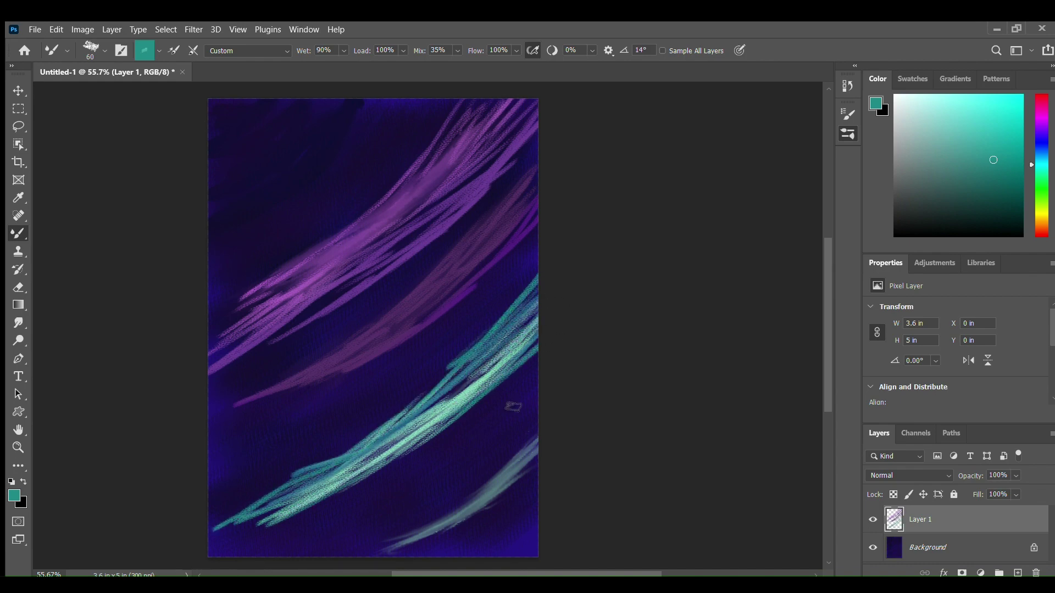
left_click(999, 144)
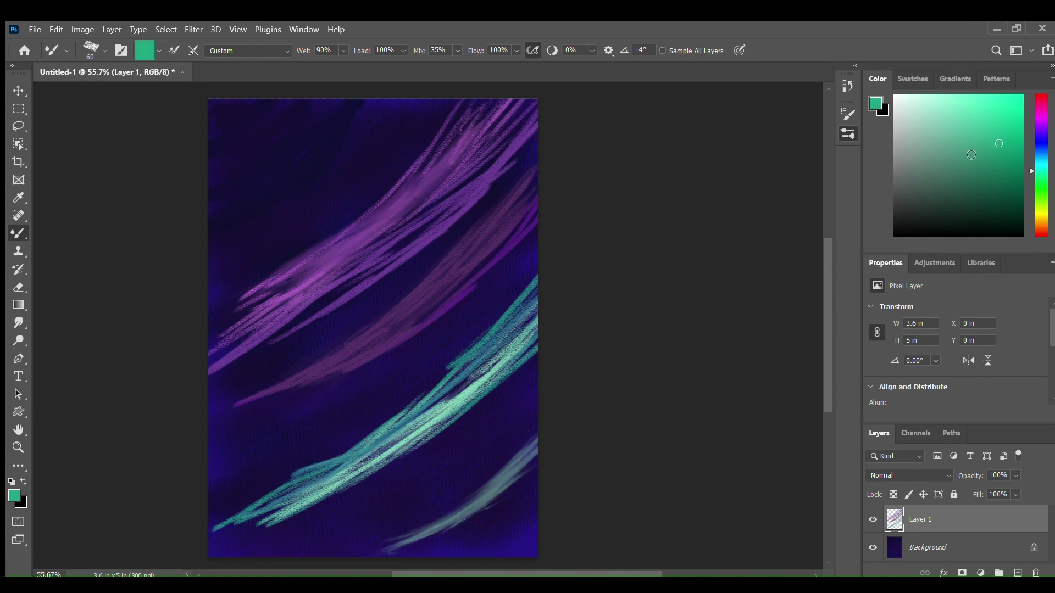
mouse_move(525, 460)
left_mouse_down()
mouse_move(373, 550)
mouse_move(508, 492)
mouse_move(434, 528)
mouse_move(530, 472)
mouse_move(448, 544)
mouse_move(551, 454)
mouse_move(379, 552)
left_mouse_up()
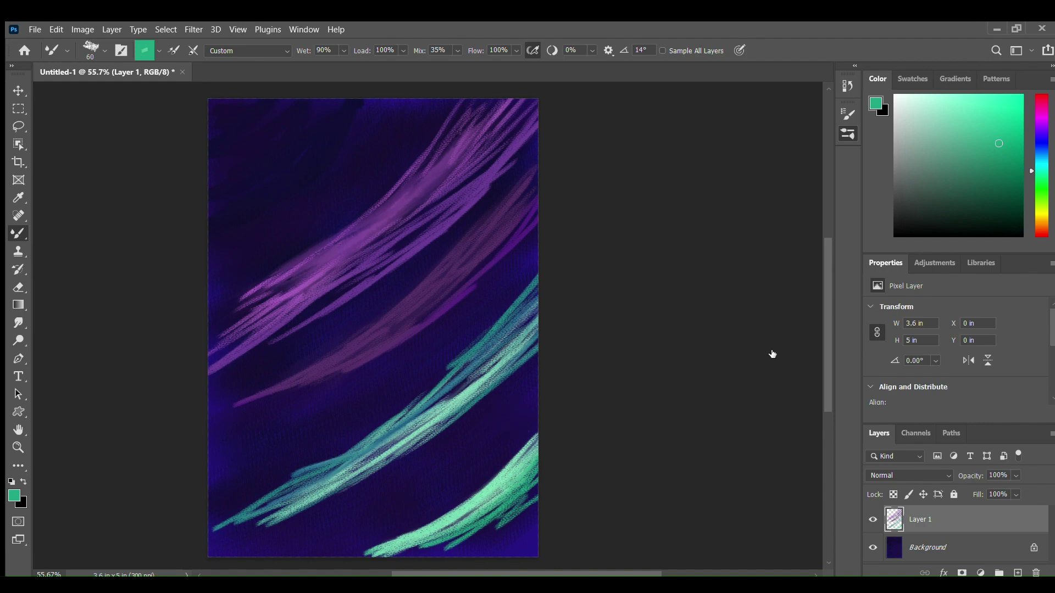
Step: Smudge the teal and green strokes along both green streaks at 50 px and 90% strength
key("r")
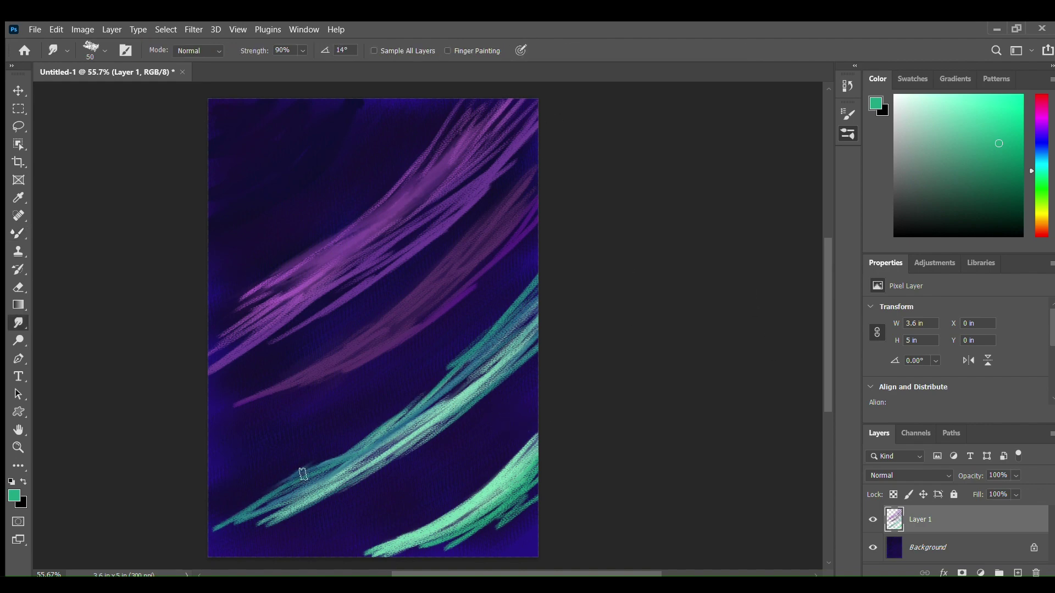
mouse_move(303, 474)
left_mouse_down()
mouse_move(234, 537)
mouse_move(282, 524)
mouse_move(291, 507)
mouse_move(252, 516)
mouse_move(374, 436)
mouse_move(244, 498)
mouse_move(385, 413)
mouse_move(475, 337)
mouse_move(406, 402)
mouse_move(479, 363)
mouse_move(409, 431)
mouse_move(519, 346)
mouse_move(457, 391)
mouse_move(510, 367)
mouse_move(474, 410)
mouse_move(331, 494)
mouse_move(379, 449)
mouse_move(347, 492)
mouse_move(296, 514)
mouse_move(493, 379)
left_mouse_up()
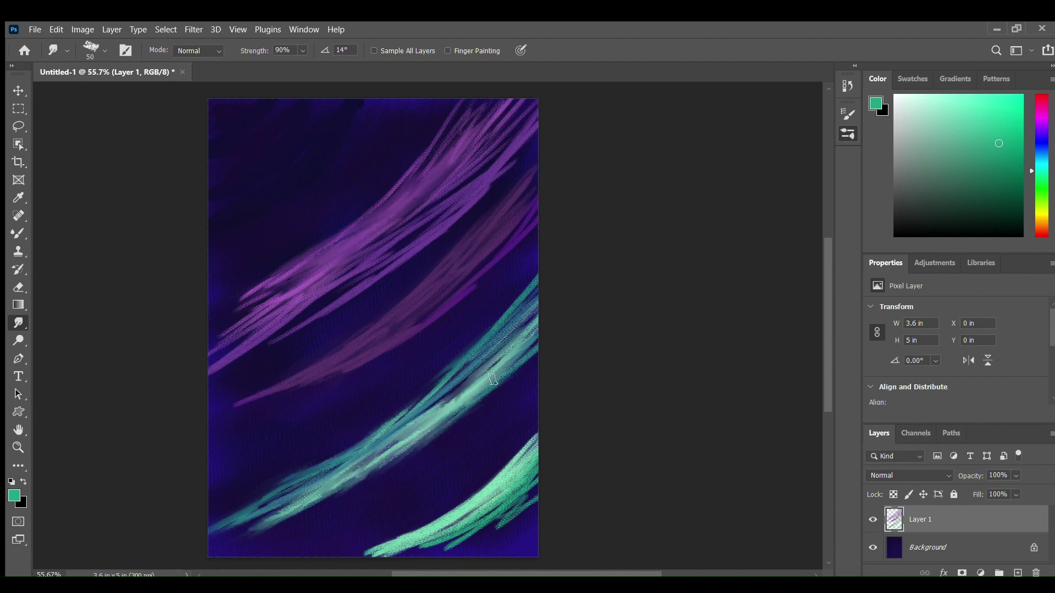
mouse_move(533, 332)
left_mouse_down()
mouse_move(549, 347)
mouse_move(446, 427)
left_mouse_up()
mouse_move(455, 532)
left_mouse_down()
mouse_move(421, 562)
mouse_move(489, 515)
mouse_move(386, 558)
mouse_move(381, 538)
mouse_move(404, 532)
mouse_move(364, 549)
mouse_move(418, 542)
mouse_move(538, 494)
mouse_move(486, 529)
mouse_move(544, 460)
mouse_move(518, 454)
mouse_move(542, 414)
mouse_move(426, 526)
mouse_move(503, 481)
left_mouse_up()
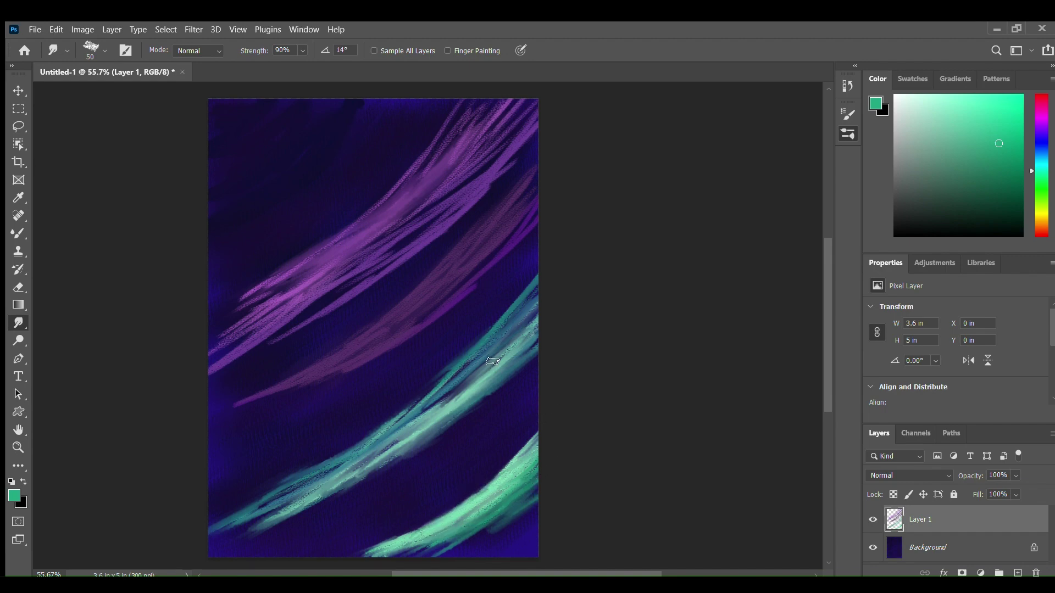
mouse_move(484, 369)
left_mouse_down()
mouse_move(493, 349)
mouse_move(434, 409)
mouse_move(476, 373)
mouse_move(425, 410)
mouse_move(444, 378)
mouse_move(359, 443)
mouse_move(423, 400)
mouse_move(408, 437)
mouse_move(354, 481)
mouse_move(405, 453)
mouse_move(392, 469)
mouse_move(283, 498)
mouse_move(277, 522)
mouse_move(227, 544)
mouse_move(351, 461)
left_mouse_up()
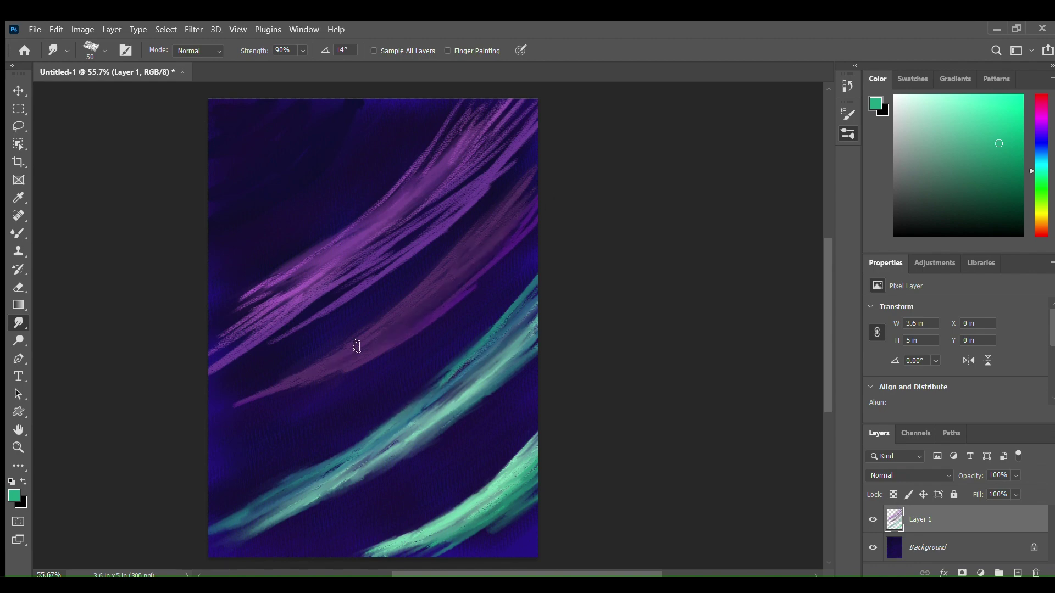
Step: Smudge both purple streaks along their diagonal direction, pulling the upper one out to the canvas edges
left_click_drag(356, 345, 273, 394)
mouse_move(323, 268)
left_mouse_down()
mouse_move(305, 313)
mouse_move(213, 375)
left_mouse_up()
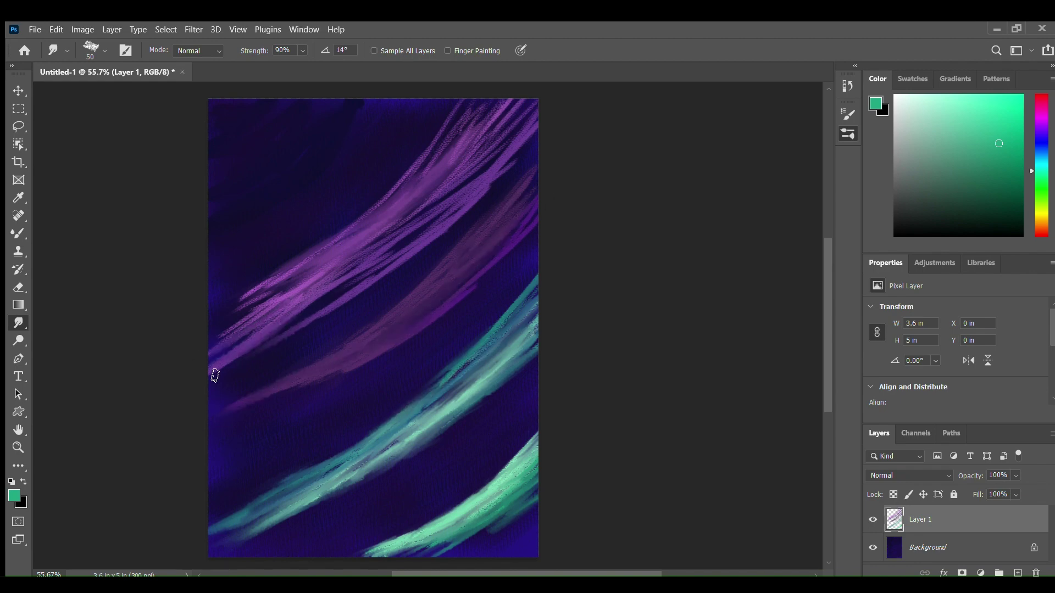
left_click_drag(384, 258, 285, 330)
left_click_drag(339, 296, 271, 340)
mouse_move(315, 270)
left_mouse_down()
mouse_move(362, 234)
mouse_move(375, 240)
mouse_move(274, 310)
mouse_move(217, 331)
mouse_move(282, 273)
mouse_move(347, 265)
mouse_move(411, 182)
mouse_move(353, 241)
mouse_move(426, 144)
mouse_move(493, 100)
left_mouse_up()
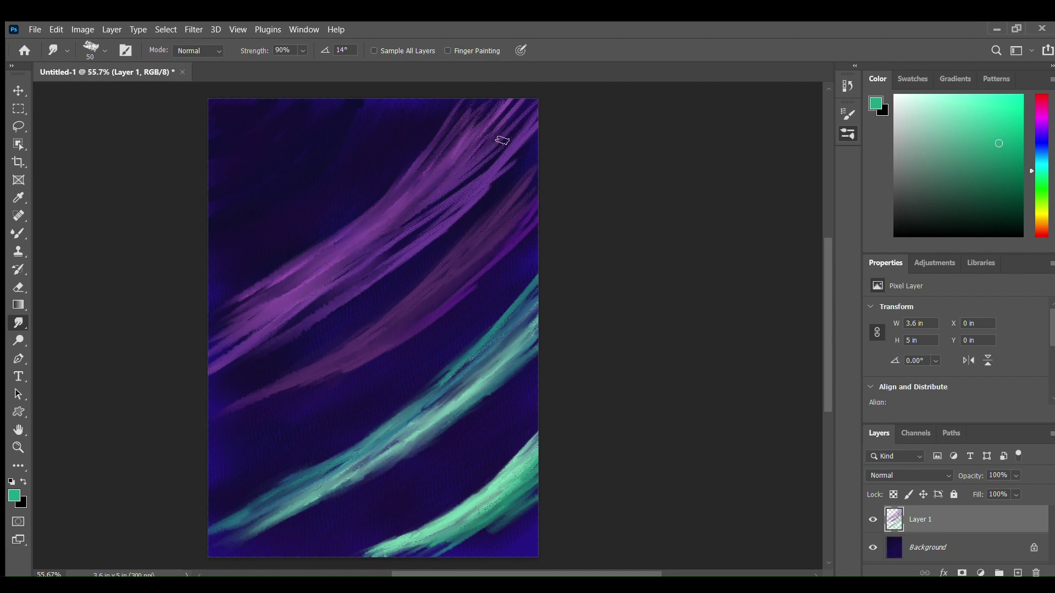
mouse_move(503, 141)
left_mouse_down()
mouse_move(404, 251)
mouse_move(543, 122)
left_mouse_up()
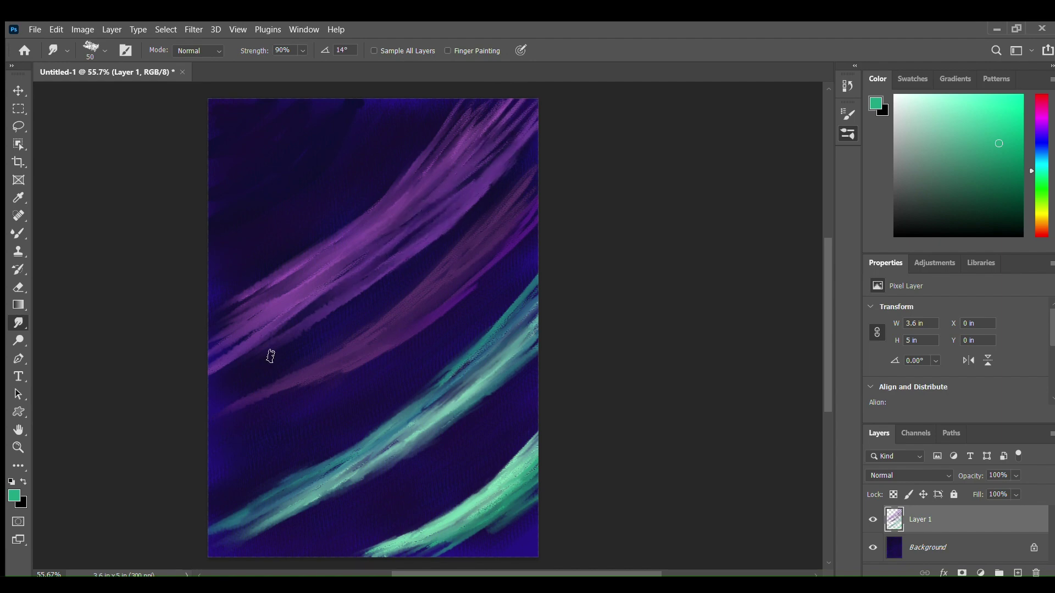
Step: Pick a light lilac and paint highlights over both purple streaks with the 60 px Mixer Brush
left_click(1042, 125)
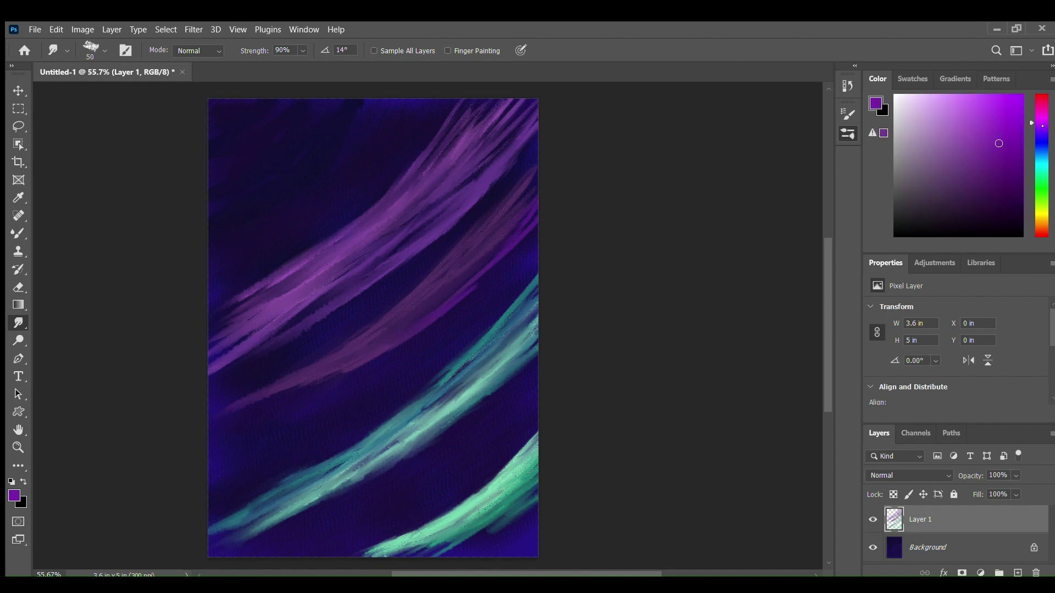
left_click(933, 99)
key("b")
mouse_move(413, 211)
left_mouse_down()
mouse_move(363, 237)
mouse_move(377, 217)
mouse_move(292, 273)
mouse_move(384, 216)
mouse_move(369, 225)
mouse_move(446, 154)
mouse_move(459, 159)
mouse_move(318, 267)
mouse_move(405, 188)
mouse_move(309, 253)
mouse_move(438, 154)
mouse_move(431, 169)
mouse_move(485, 100)
mouse_move(416, 178)
mouse_move(250, 300)
mouse_move(308, 272)
mouse_move(434, 169)
mouse_move(470, 162)
mouse_move(515, 123)
mouse_move(472, 185)
mouse_move(414, 236)
mouse_move(243, 327)
mouse_move(284, 325)
mouse_move(389, 269)
mouse_move(520, 151)
mouse_move(512, 216)
mouse_move(445, 284)
mouse_move(470, 260)
mouse_move(509, 215)
mouse_move(360, 345)
mouse_move(278, 391)
mouse_move(476, 279)
mouse_move(471, 288)
mouse_move(526, 212)
mouse_move(398, 330)
left_mouse_up()
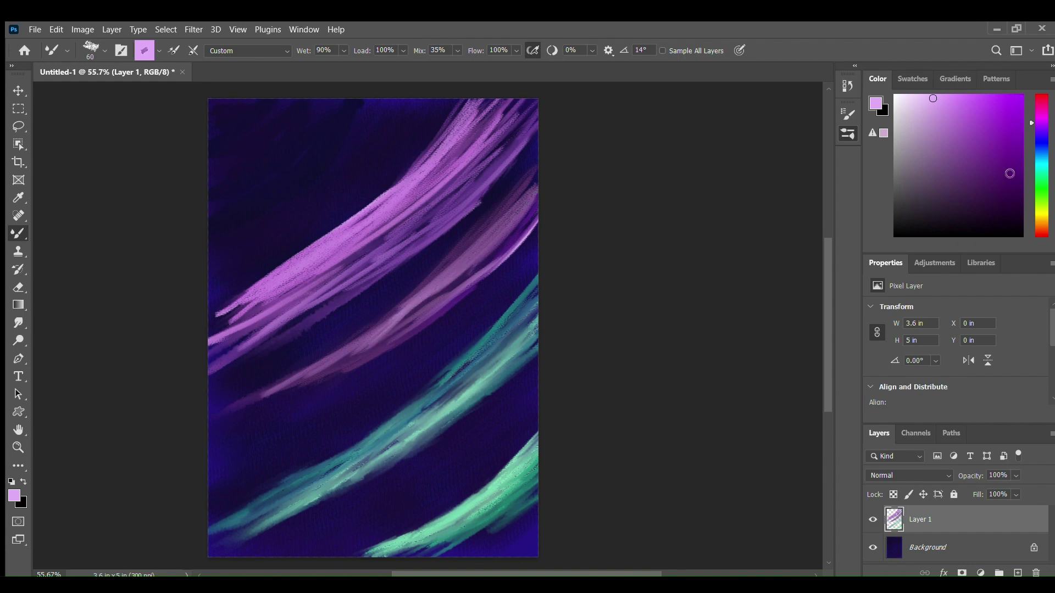
Step: Pick a bright magenta and paint 90 px Mixer Brush strokes along both edges of the lower purple streak
left_click_drag(935, 97, 982, 102)
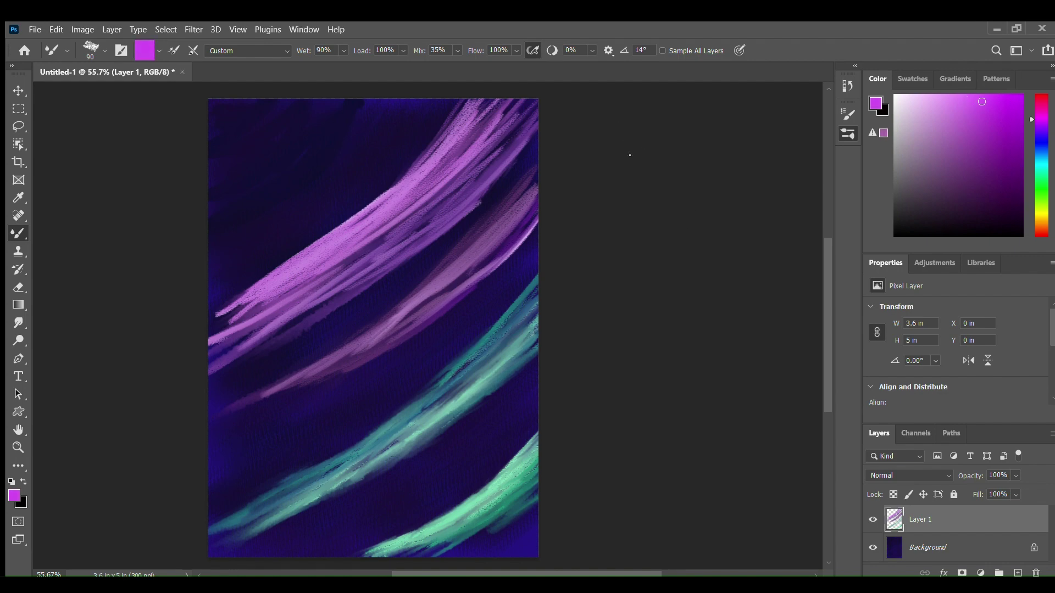
mouse_move(393, 299)
left_mouse_down()
mouse_move(424, 284)
mouse_move(351, 336)
mouse_move(367, 334)
mouse_move(302, 355)
mouse_move(398, 287)
left_mouse_up()
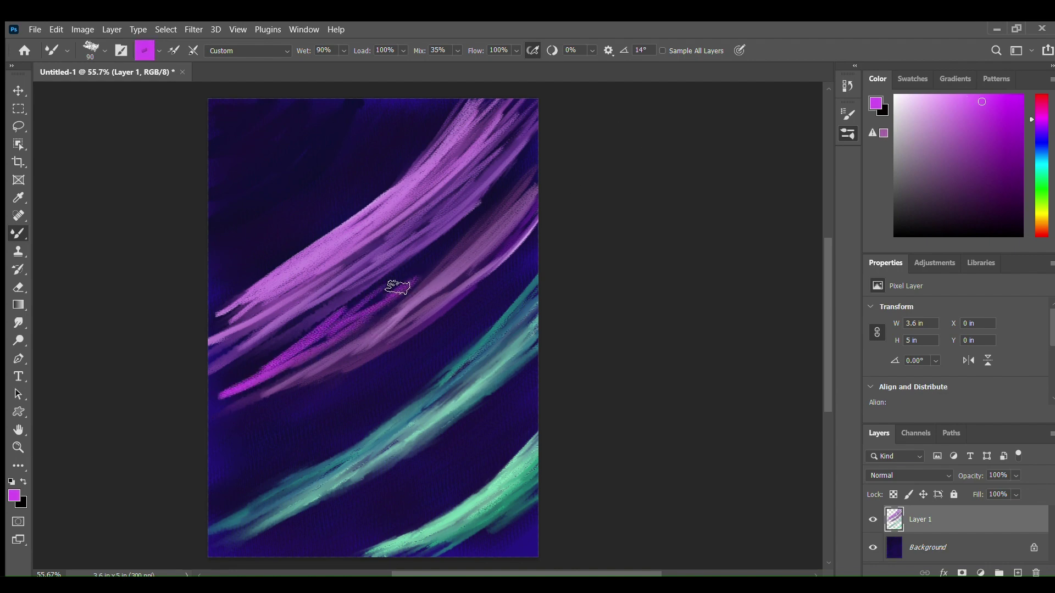
mouse_move(549, 234)
left_mouse_down()
mouse_move(467, 318)
mouse_move(212, 456)
left_mouse_up()
left_click(1015, 198)
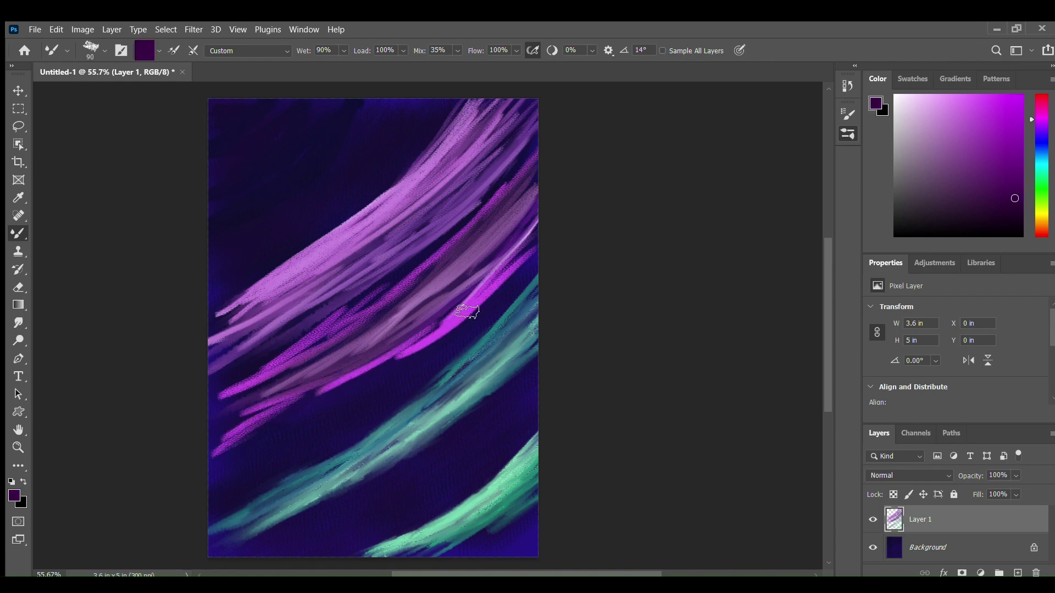
mouse_move(508, 289)
left_mouse_down()
mouse_move(415, 353)
mouse_move(448, 330)
left_mouse_up()
mouse_move(544, 252)
left_mouse_down()
mouse_move(463, 329)
mouse_move(555, 262)
mouse_move(384, 388)
mouse_move(306, 416)
mouse_move(369, 383)
mouse_move(392, 380)
mouse_move(394, 401)
mouse_move(421, 361)
left_mouse_up()
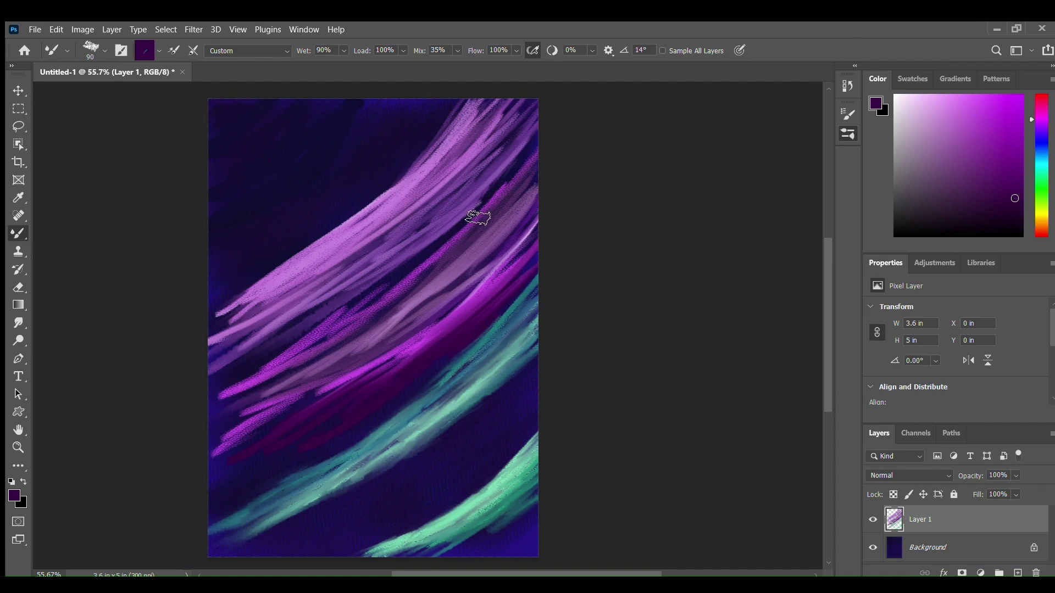
mouse_move(478, 217)
left_mouse_down()
mouse_move(419, 266)
mouse_move(532, 172)
mouse_move(416, 264)
mouse_move(400, 292)
mouse_move(328, 323)
mouse_move(214, 403)
left_mouse_up()
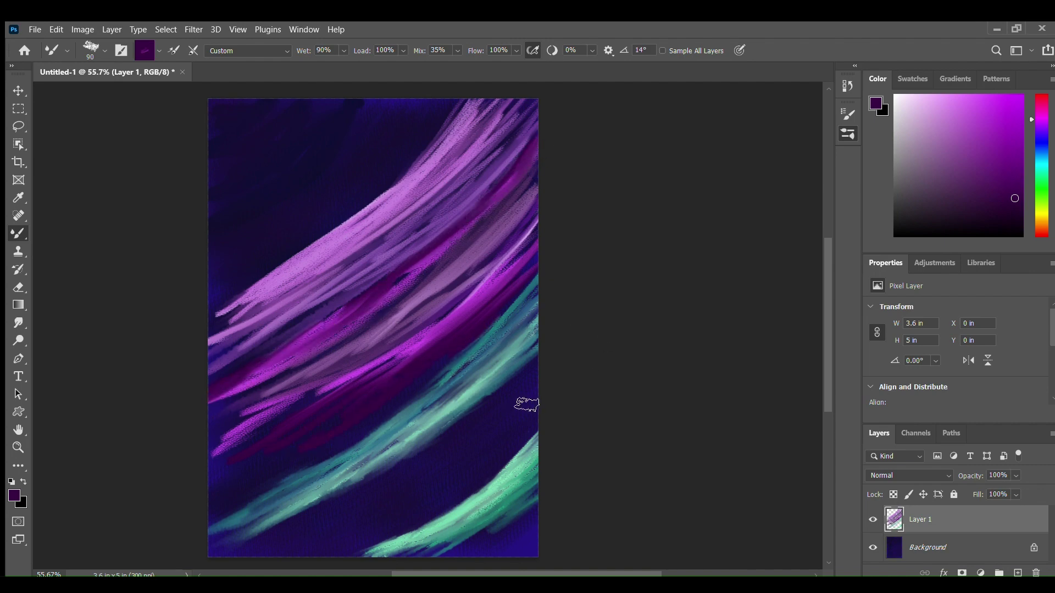
key("ctrl+z")
key("ctrl+z")
key("ctrl+z")
key("ctrl+z")
key("ctrl+z")
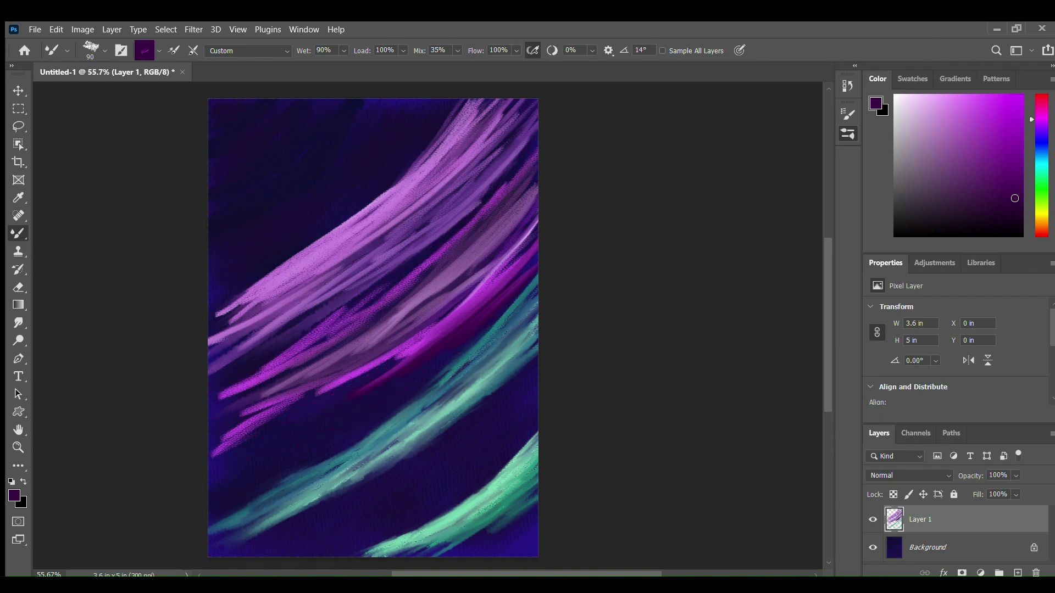
Step: Smudge the magenta edge strokes into the lower purple streak at 50 px and 90% strength
key("r")
key("b")
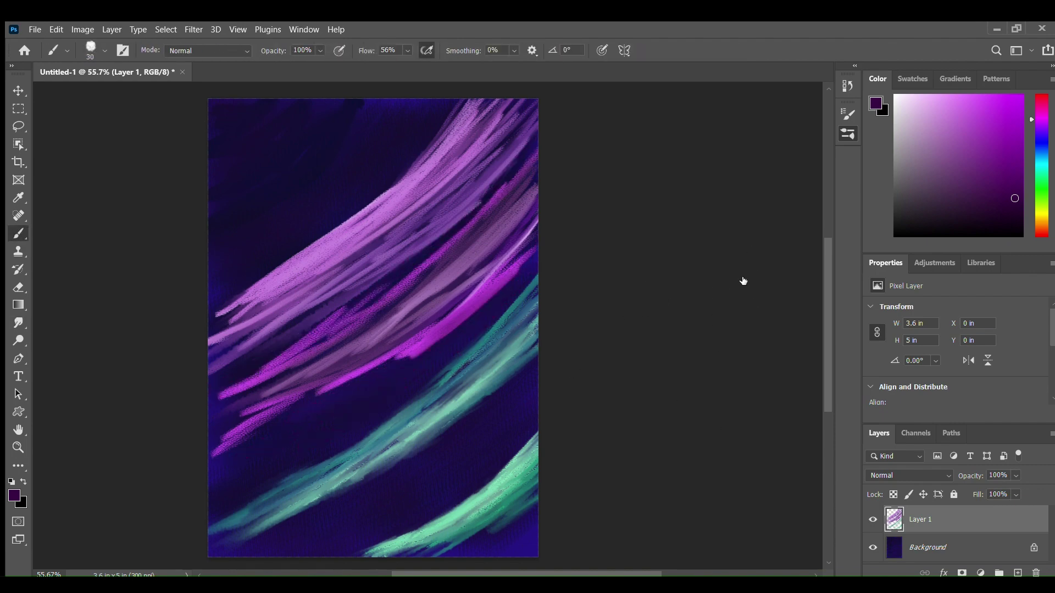
key("r")
mouse_move(400, 357)
left_mouse_down()
mouse_move(321, 391)
mouse_move(381, 383)
mouse_move(521, 271)
mouse_move(535, 245)
left_mouse_up()
mouse_move(471, 292)
left_mouse_down()
mouse_move(421, 338)
mouse_move(430, 321)
mouse_move(308, 398)
mouse_move(223, 436)
mouse_move(202, 459)
mouse_move(227, 454)
mouse_move(286, 396)
mouse_move(204, 413)
mouse_move(350, 328)
left_mouse_up()
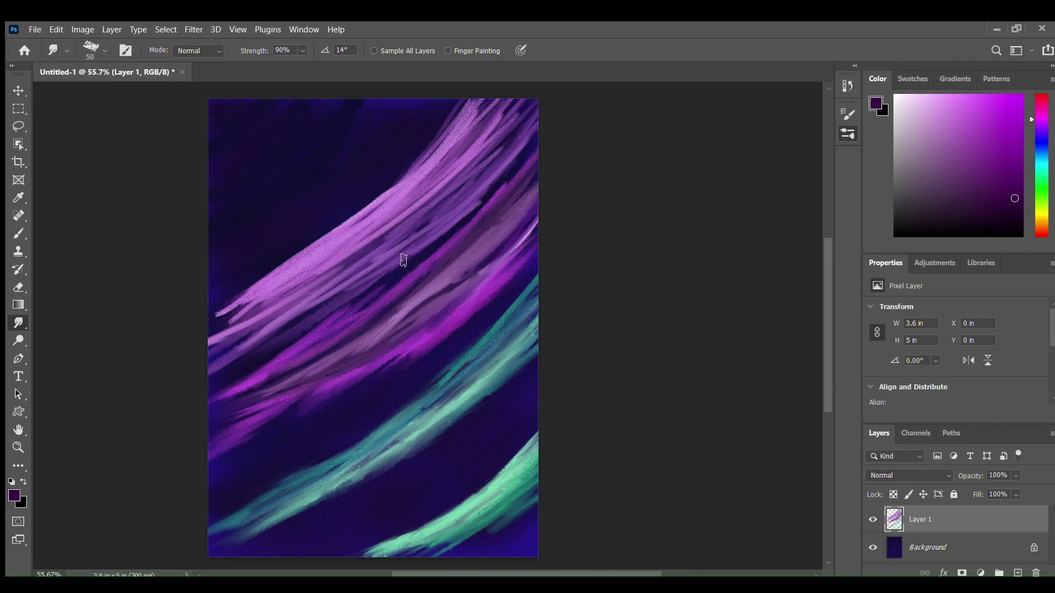
Step: Smudge the lilac strokes of the upper purple streak, extending their lower ends to the canvas edge
mouse_move(275, 322)
left_mouse_down()
mouse_move(211, 358)
mouse_move(206, 348)
left_mouse_up()
left_click_drag(239, 307, 209, 326)
left_click_drag(281, 281, 198, 333)
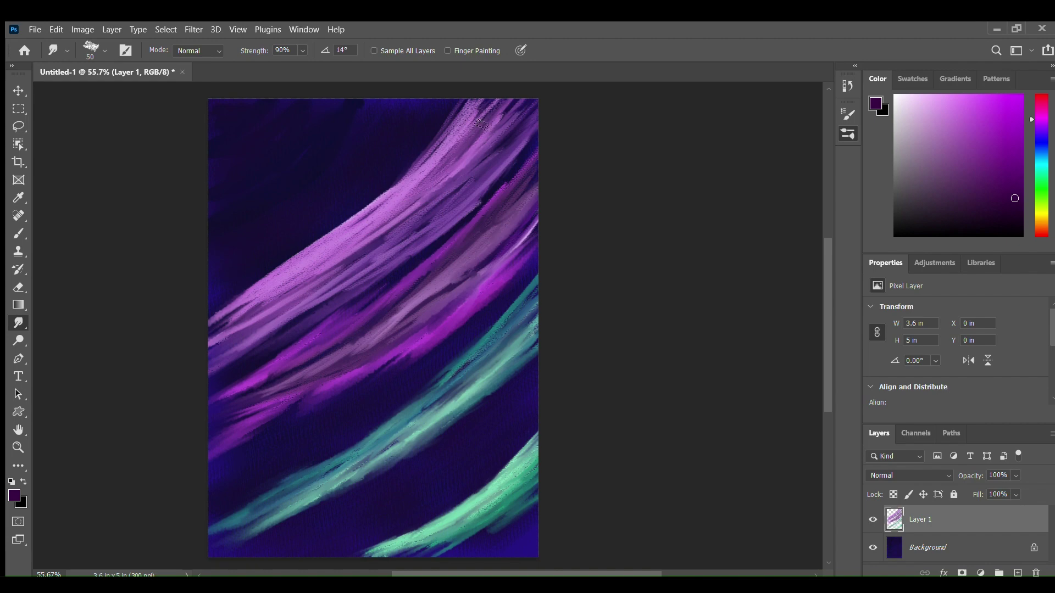
mouse_move(409, 170)
left_mouse_down()
mouse_move(342, 227)
mouse_move(355, 221)
left_mouse_up()
left_click_drag(416, 192, 351, 259)
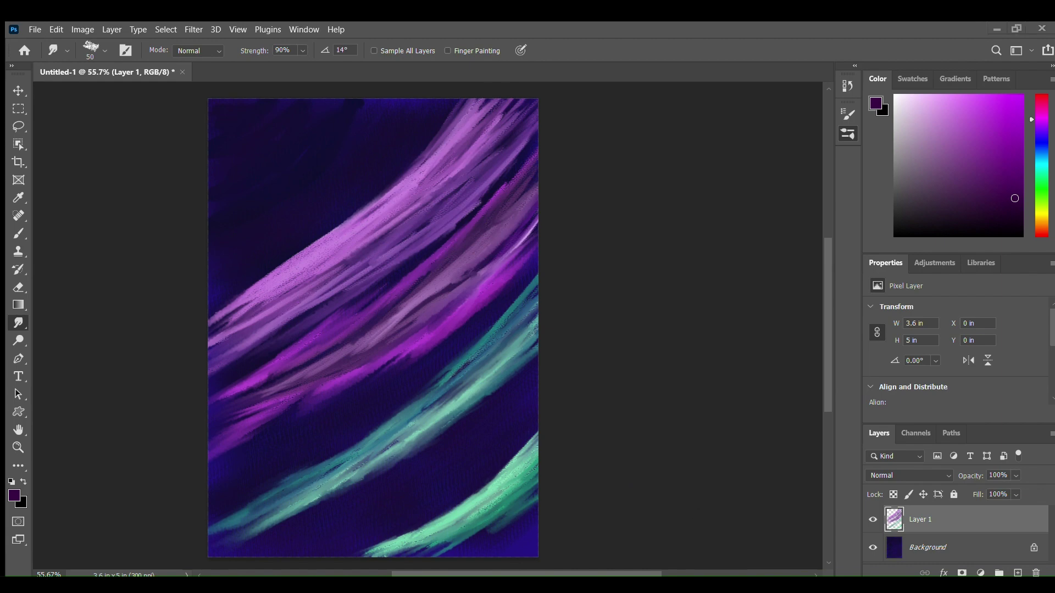
Step: Pick a pale yellow and paint over the lowest green streak and its edges with the 60 px Mixer Brush
left_click_drag(1044, 225, 1046, 216)
left_click_drag(969, 96, 963, 101)
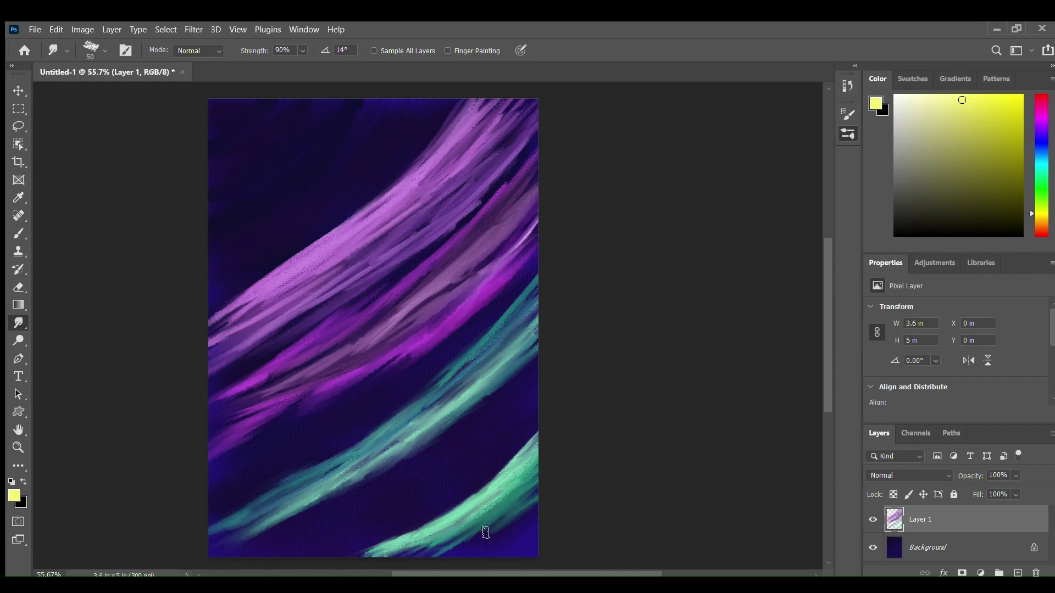
left_click(668, 330)
mouse_move(511, 501)
left_mouse_down()
mouse_move(515, 484)
mouse_move(498, 509)
mouse_move(538, 464)
mouse_move(415, 537)
mouse_move(467, 522)
mouse_move(517, 471)
mouse_move(412, 531)
mouse_move(501, 489)
mouse_move(530, 451)
mouse_move(385, 544)
mouse_move(434, 536)
mouse_move(522, 475)
left_mouse_up()
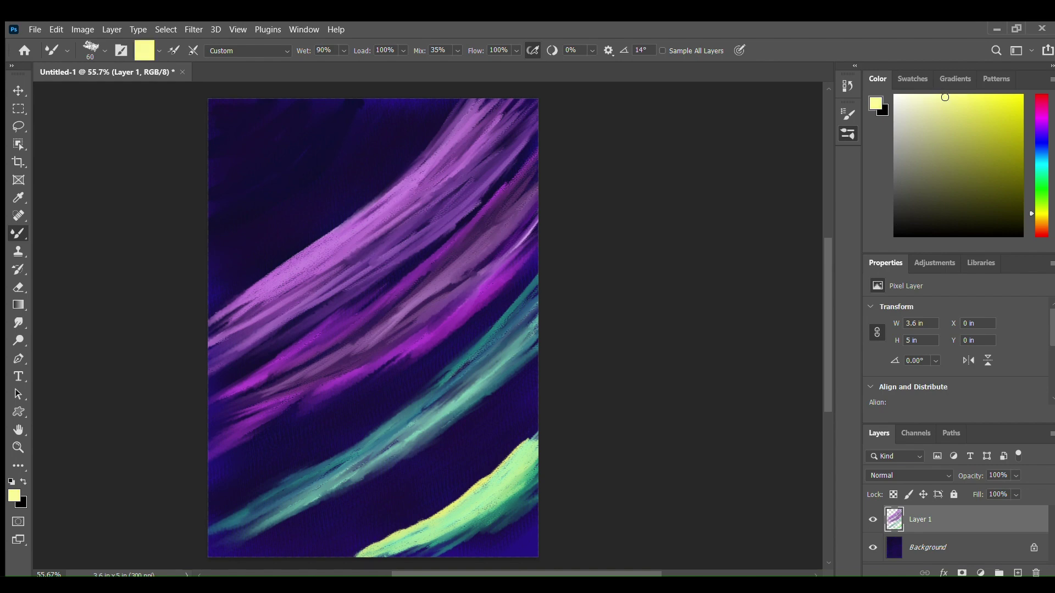
mouse_move(446, 492)
left_mouse_down()
mouse_move(385, 545)
mouse_move(534, 432)
mouse_move(448, 528)
mouse_move(511, 494)
mouse_move(438, 548)
mouse_move(531, 502)
mouse_move(540, 533)
left_mouse_up()
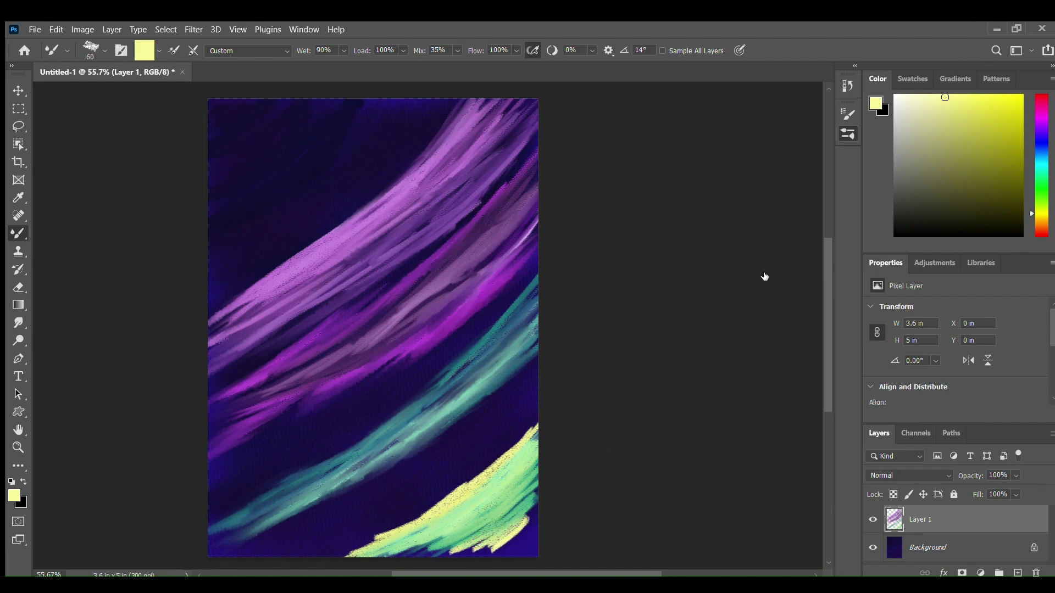
Step: Smudge the yellow strokes on the underside of the lowest green streak at 50 px and 90% strength
left_click(18, 323)
mouse_move(506, 499)
left_mouse_down()
mouse_move(463, 547)
mouse_move(509, 528)
left_mouse_up()
mouse_move(509, 528)
left_mouse_down()
mouse_move(527, 521)
mouse_move(473, 555)
left_mouse_up()
mouse_move(473, 555)
left_mouse_down()
mouse_move(535, 511)
mouse_move(438, 532)
left_mouse_up()
mouse_move(339, 551)
left_mouse_down()
mouse_move(430, 526)
mouse_move(474, 544)
left_mouse_up()
mouse_move(454, 498)
left_mouse_down()
mouse_move(504, 456)
mouse_move(481, 480)
mouse_move(500, 469)
mouse_move(503, 486)
mouse_move(537, 424)
left_mouse_up()
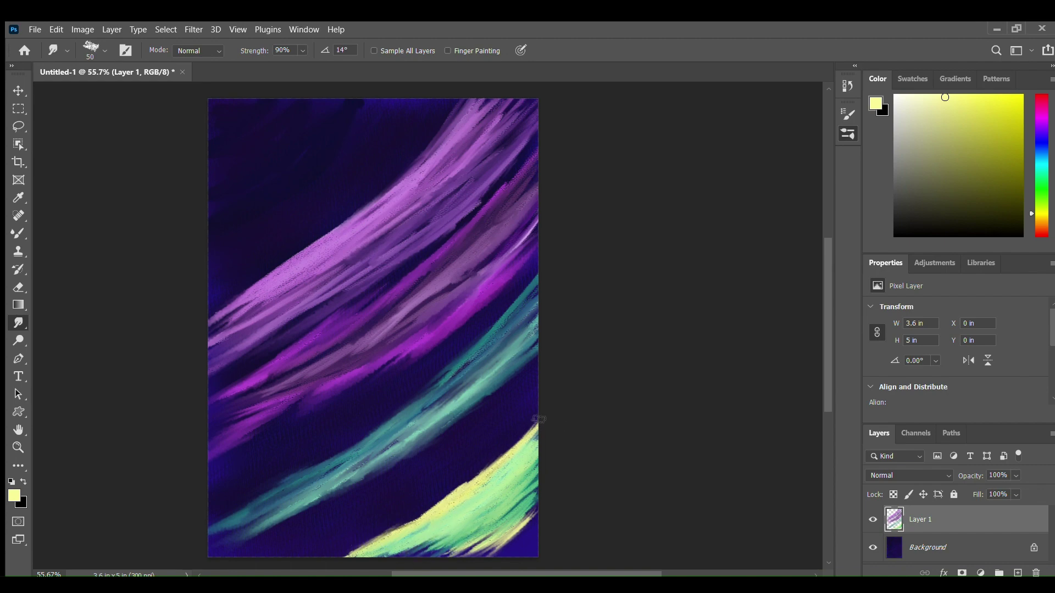
Step: Smudge the yellow upper edge of the lowest streak diagonally, feathering it into the dark background
left_click_drag(486, 466, 438, 500)
mouse_move(428, 552)
left_mouse_down()
mouse_move(516, 534)
mouse_move(541, 461)
mouse_move(519, 449)
mouse_move(526, 427)
left_mouse_up()
left_click_drag(479, 471, 532, 416)
left_click_drag(468, 497, 525, 433)
left_click_drag(476, 476, 516, 433)
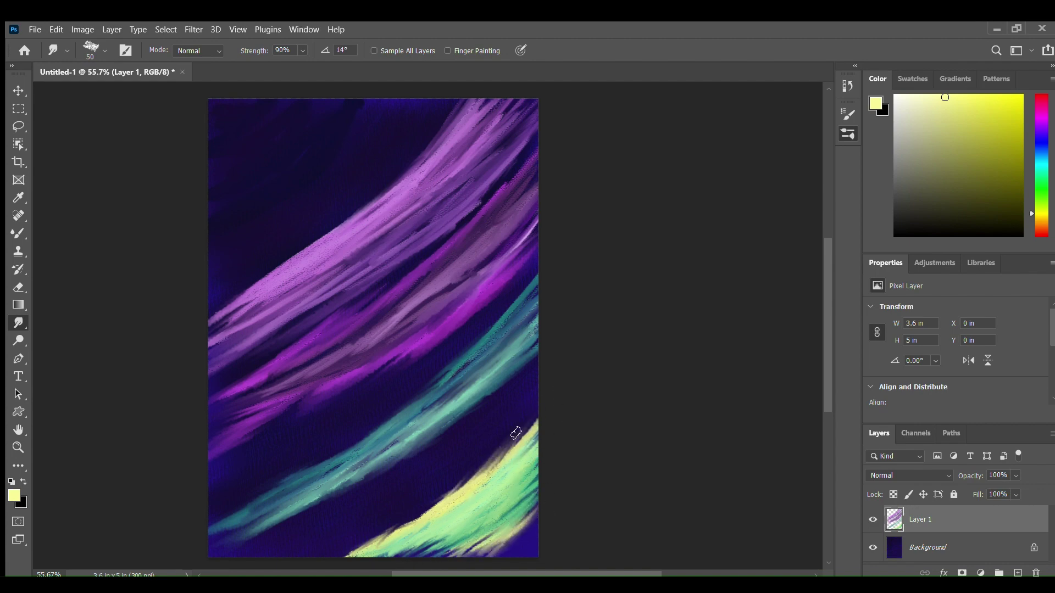
left_click_drag(406, 525, 451, 493)
mouse_move(352, 556)
left_mouse_down()
mouse_move(403, 513)
mouse_move(385, 553)
mouse_move(487, 457)
mouse_move(470, 491)
mouse_move(530, 412)
left_mouse_up()
mouse_move(371, 544)
left_mouse_down()
mouse_move(357, 541)
mouse_move(379, 538)
mouse_move(551, 410)
left_mouse_up()
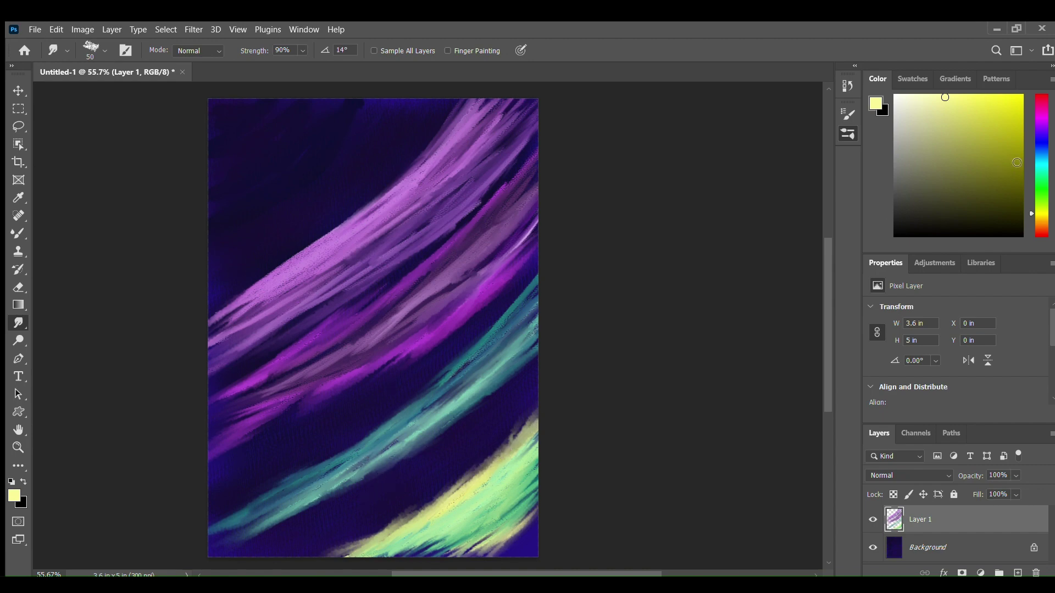
Step: Paint light mint strokes over the teal streak with the Mixer Brush and smudge them along its length
left_click(1047, 179)
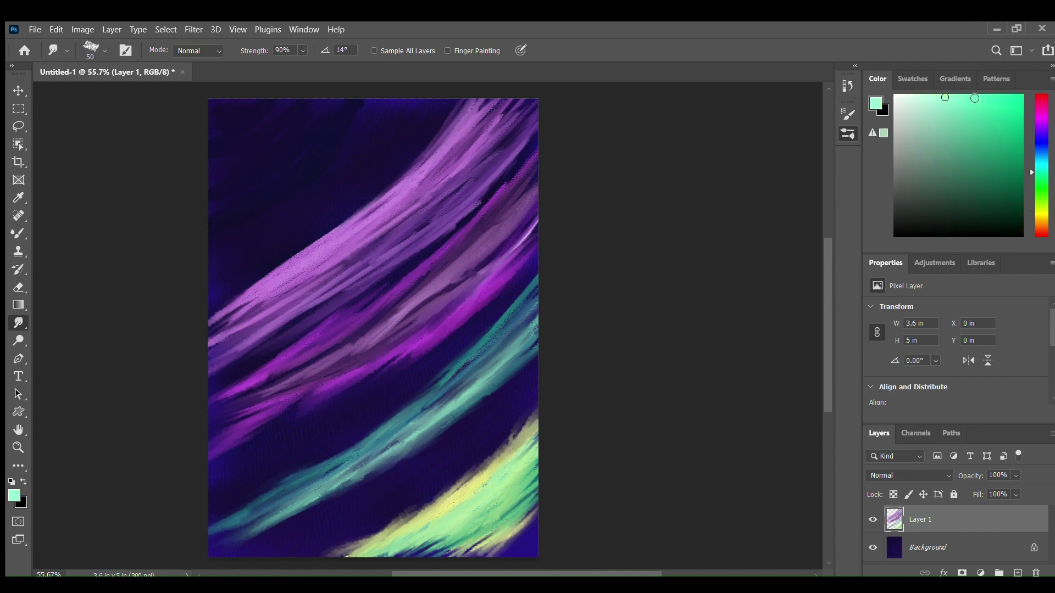
key("b")
mouse_move(436, 390)
left_mouse_down()
mouse_move(240, 506)
mouse_move(327, 467)
mouse_move(452, 384)
mouse_move(516, 320)
mouse_move(533, 279)
mouse_move(474, 349)
mouse_move(314, 470)
mouse_move(400, 445)
mouse_move(504, 357)
mouse_move(520, 356)
mouse_move(474, 395)
mouse_move(361, 469)
mouse_move(352, 463)
mouse_move(361, 450)
mouse_move(215, 520)
mouse_move(277, 473)
mouse_move(410, 411)
mouse_move(332, 451)
mouse_move(440, 380)
mouse_move(415, 408)
mouse_move(406, 410)
mouse_move(498, 328)
mouse_move(490, 335)
mouse_move(541, 271)
mouse_move(517, 363)
mouse_move(430, 437)
mouse_move(487, 371)
mouse_move(357, 463)
mouse_move(390, 469)
mouse_move(227, 537)
mouse_move(329, 495)
mouse_move(334, 480)
mouse_move(276, 503)
mouse_move(213, 540)
left_mouse_up()
left_click(756, 277)
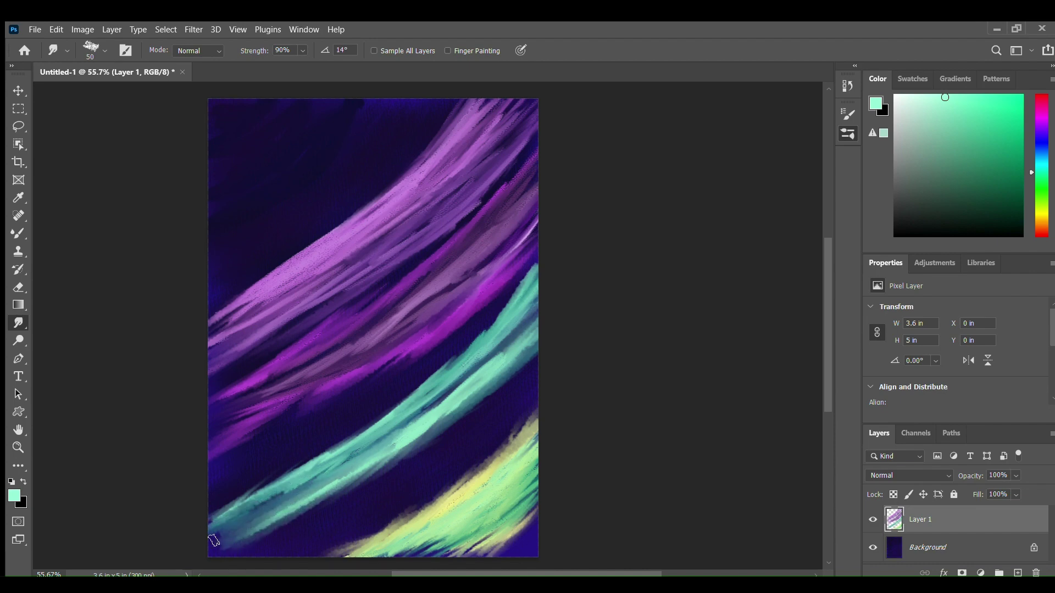
mouse_move(499, 363)
left_mouse_down()
mouse_move(418, 412)
mouse_move(525, 336)
mouse_move(357, 462)
mouse_move(416, 444)
mouse_move(369, 476)
left_mouse_up()
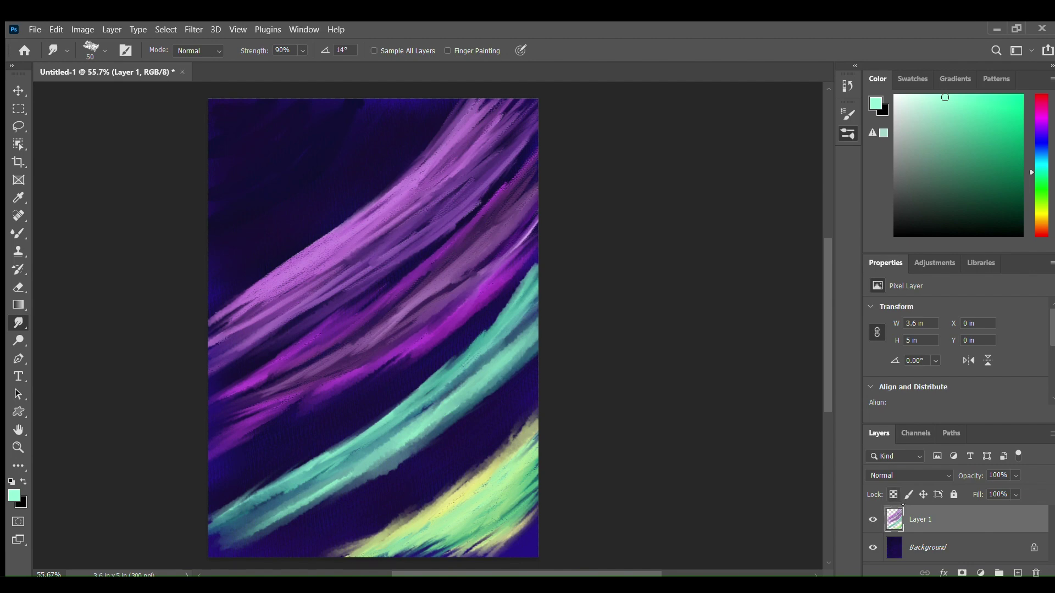
Step: Add a new empty layer above Layer 1
left_click(1020, 573)
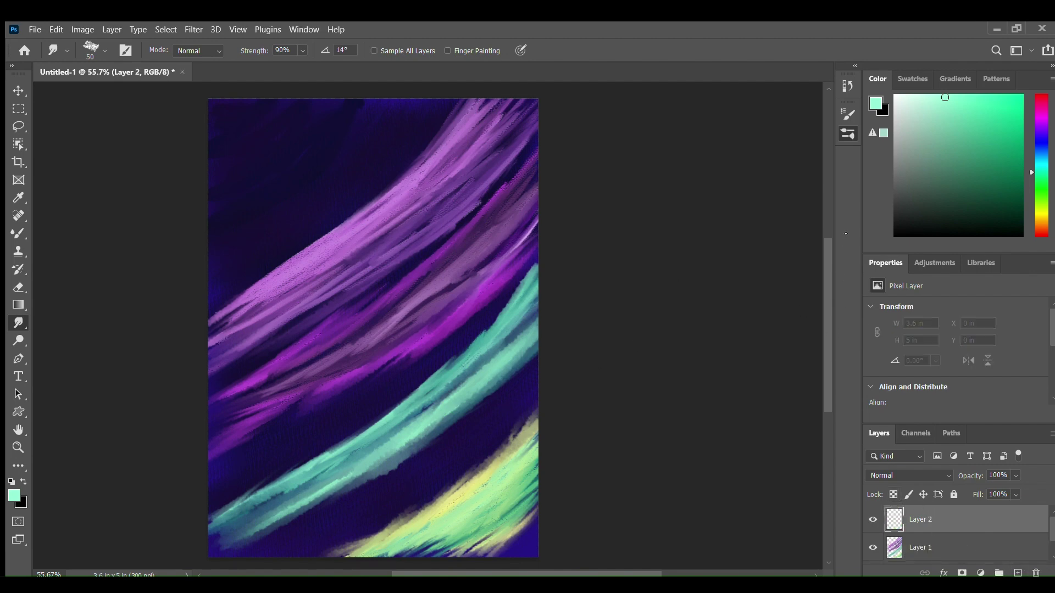
left_click(707, 183)
left_click(684, 187)
left_click(847, 115)
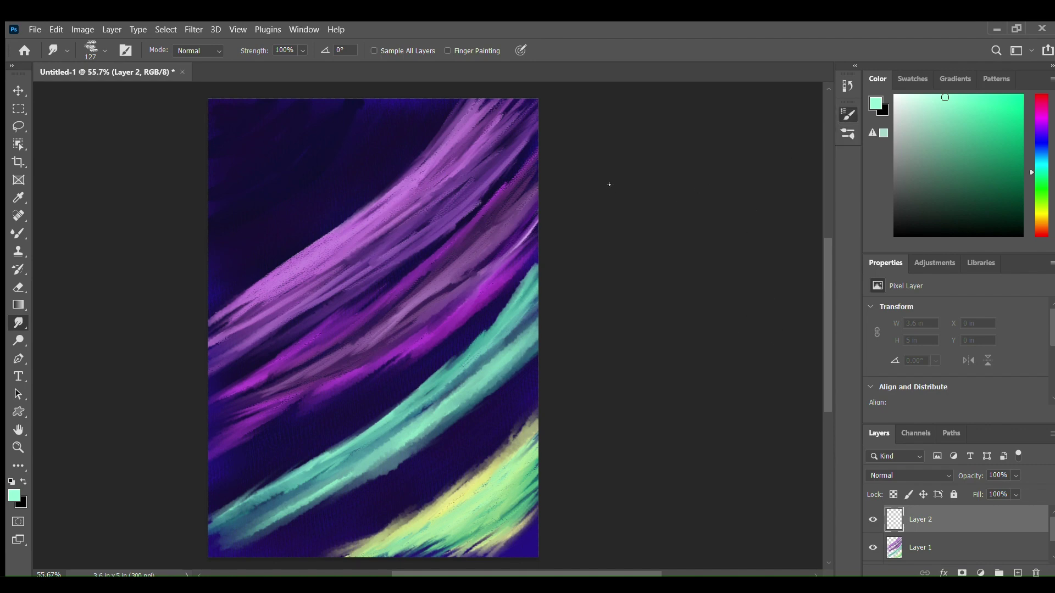
left_click(678, 114)
left_click(773, 481)
key("b")
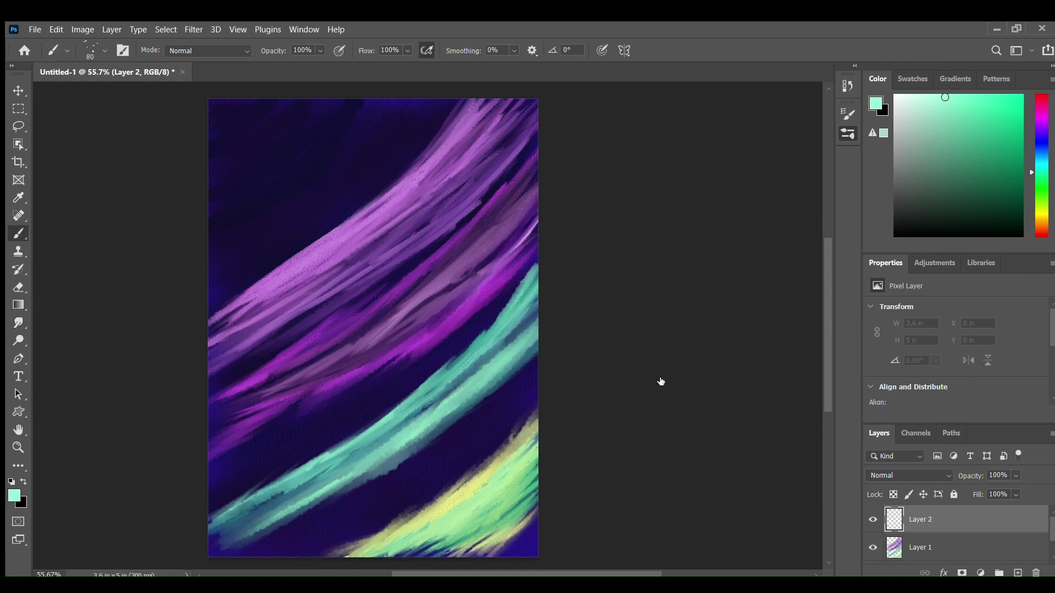
left_click(662, 382)
key("shift+b")
key("shift+b")
key("shift+b")
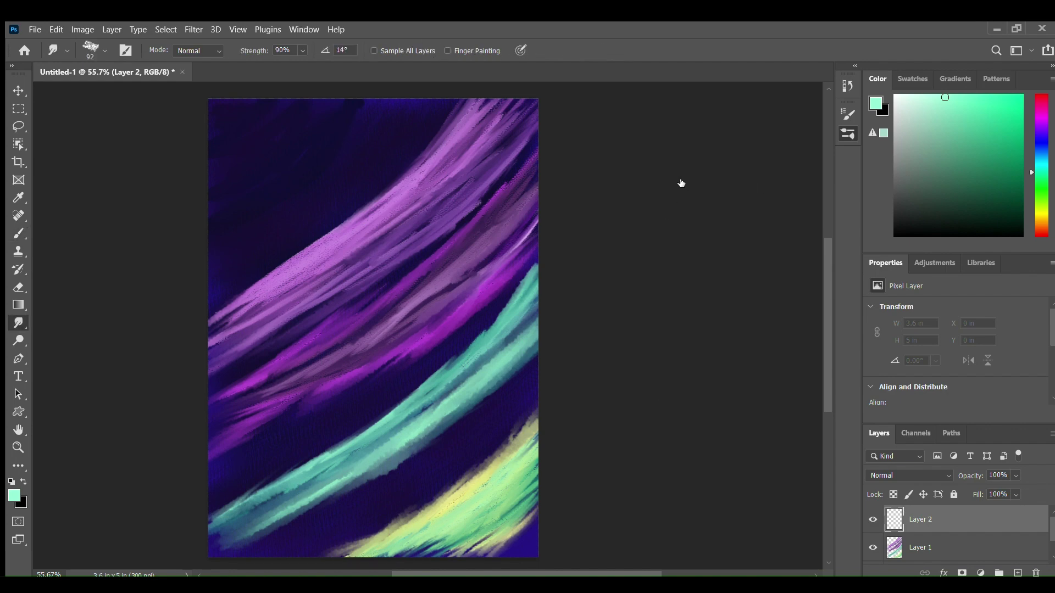
left_click(665, 388)
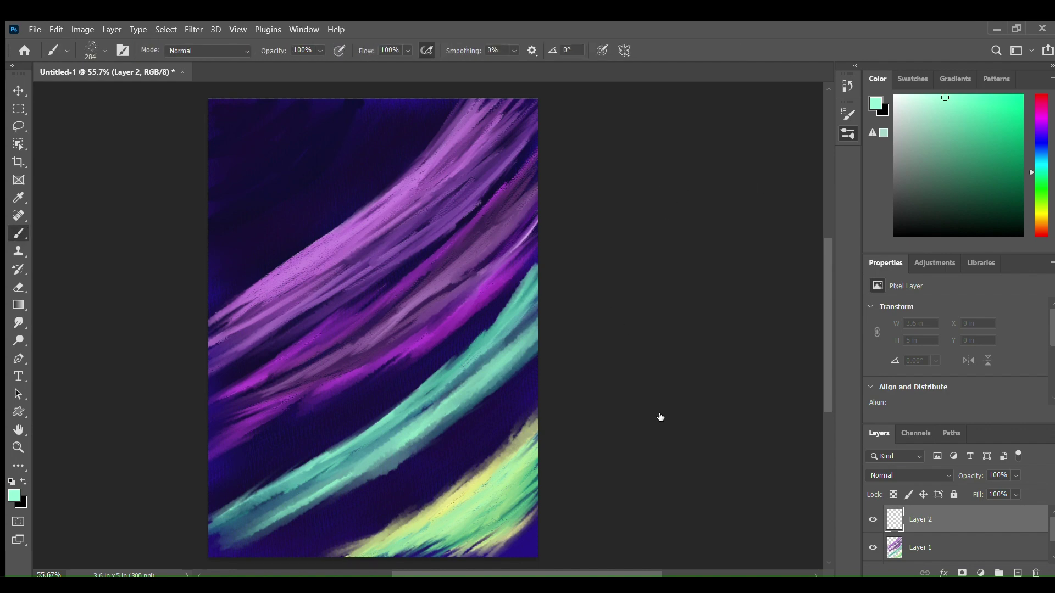
Step: Set the foreground colour to black and try a 50 px round brush along the lower-left edge of the painting, undoing the last stroke
left_click(679, 456)
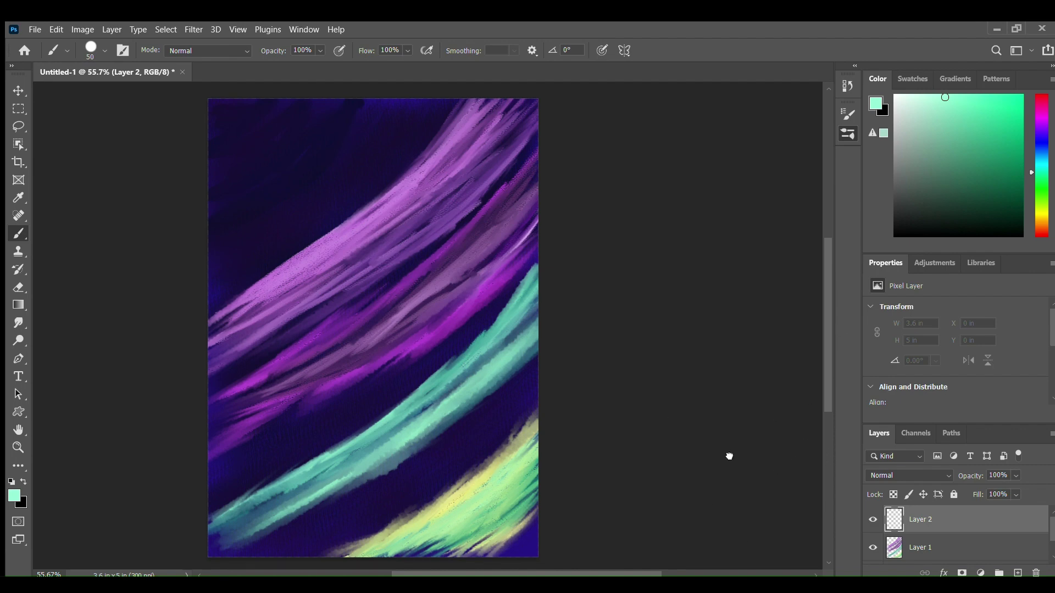
left_click_drag(944, 97, 1027, 251)
left_click(219, 551)
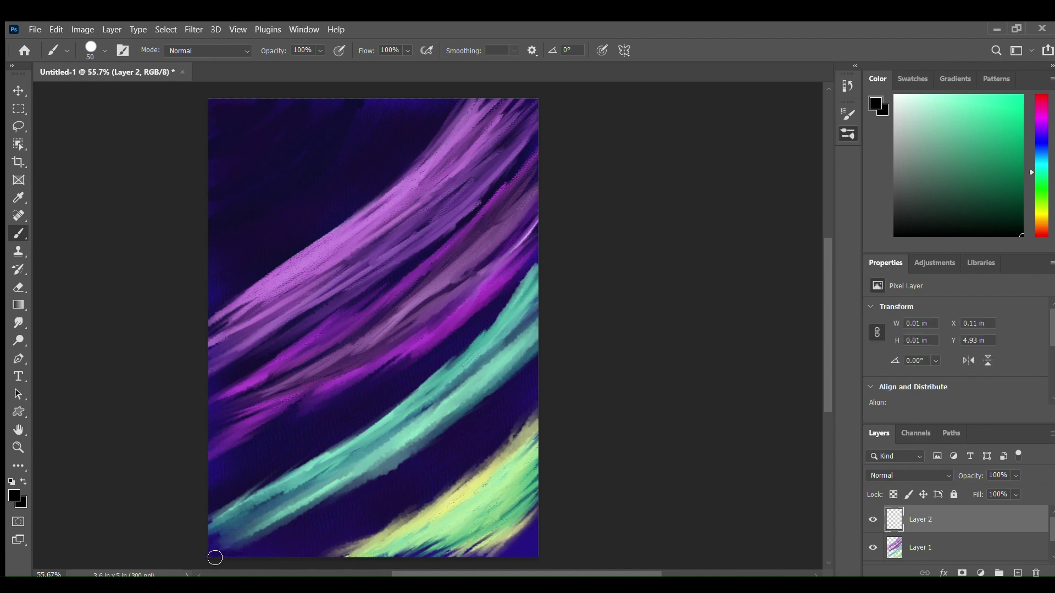
left_click_drag(261, 559, 304, 565)
key("ctrl+z")
Step: Sketch a thin slanting black trunk on Layer 2 from the lower-left corner up to the magenta streak with a 10 px brush
left_click(665, 404)
left_click_drag(256, 520, 253, 532)
key("period")
left_click_drag(508, 478, 507, 525)
key("ctrl+z")
left_click_drag(225, 537, 243, 511)
left_click_drag(255, 487, 237, 525)
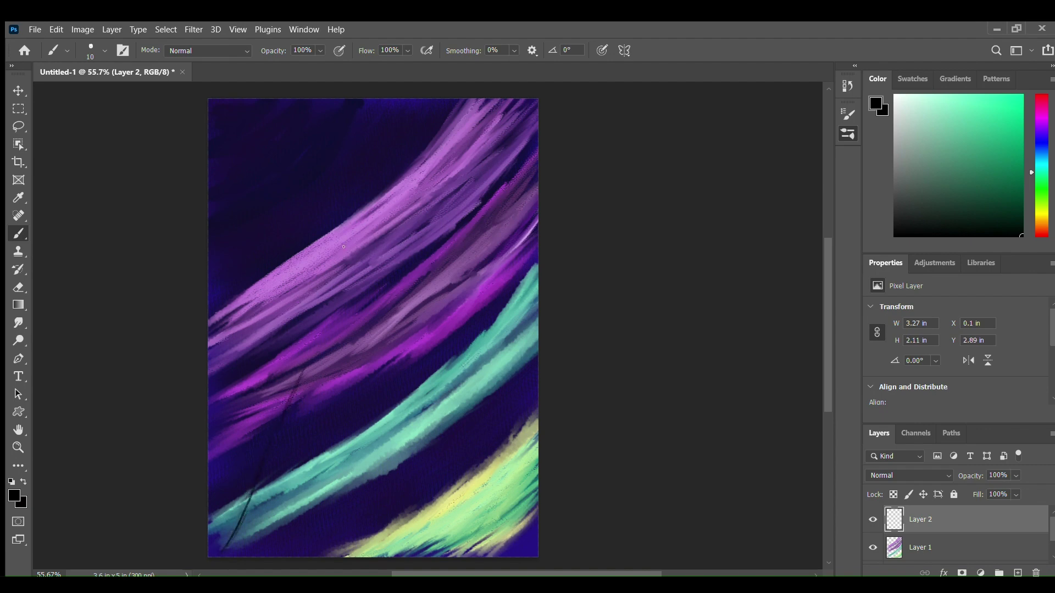
Step: Thicken the slanting trunk and paint rough black ground foliage along the canvas's bottom edge, using a 25 px brush at 55% flow
left_click(661, 421)
left_click_drag(300, 370, 285, 407)
mouse_move(265, 444)
left_mouse_down()
mouse_move(218, 553)
mouse_move(260, 537)
mouse_move(247, 550)
mouse_move(212, 554)
mouse_move(270, 545)
mouse_move(281, 548)
mouse_move(248, 553)
mouse_move(310, 556)
mouse_move(350, 544)
mouse_move(339, 552)
mouse_move(353, 555)
mouse_move(362, 541)
mouse_move(348, 553)
mouse_move(499, 556)
left_mouse_up()
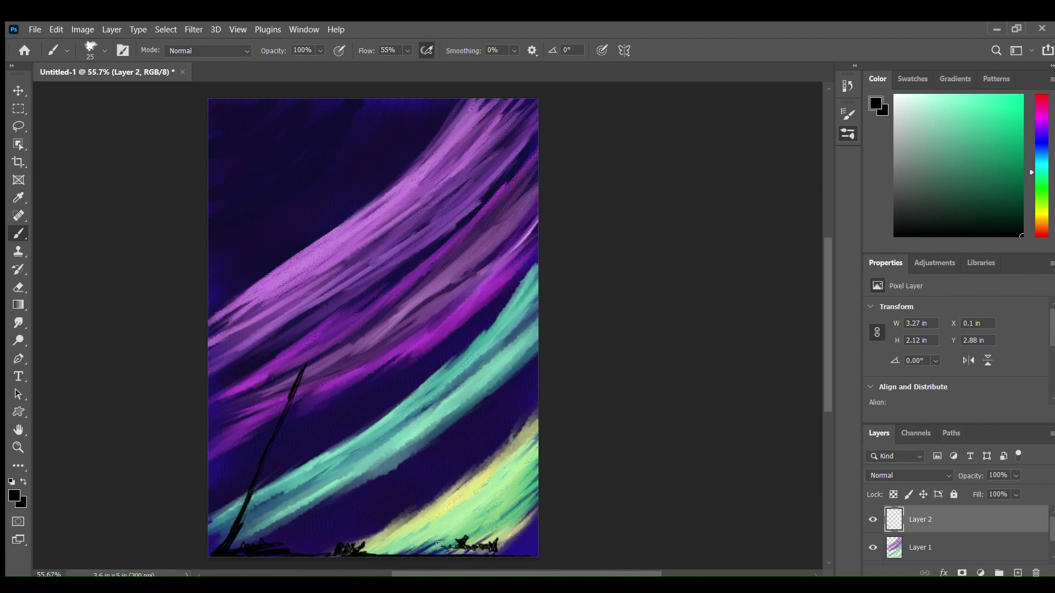
mouse_move(459, 547)
left_mouse_down()
mouse_move(356, 546)
mouse_move(519, 549)
mouse_move(446, 553)
left_mouse_up()
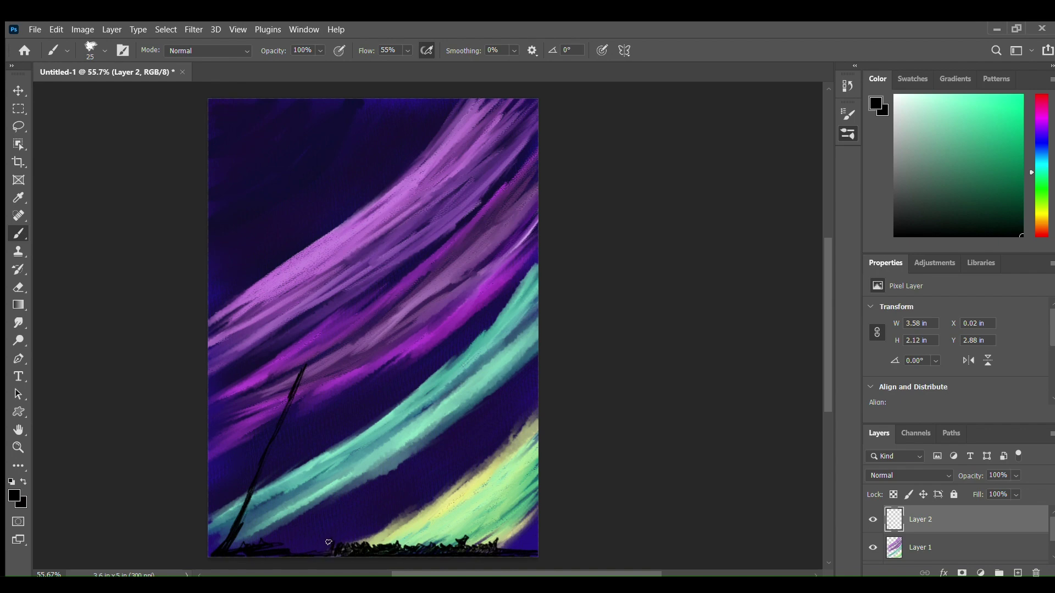
Step: Paint a small forked black tree beside the trunk, then extend the large tree with upper branches and widen its base
mouse_move(329, 542)
left_mouse_down()
mouse_move(361, 495)
mouse_move(332, 547)
mouse_move(353, 500)
mouse_move(333, 482)
mouse_move(353, 507)
mouse_move(364, 480)
left_mouse_up()
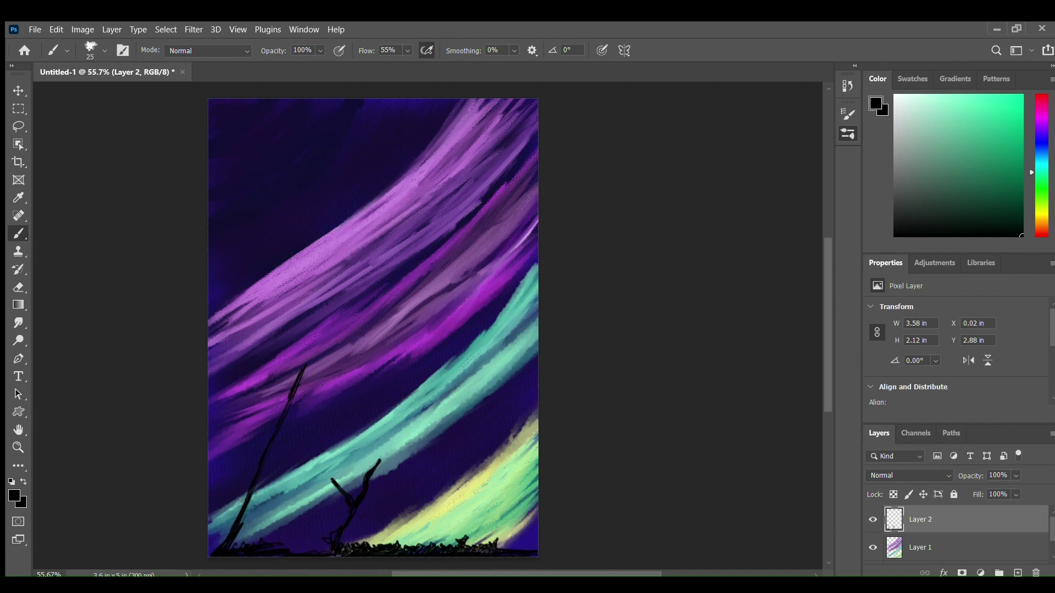
mouse_move(304, 367)
left_mouse_down()
mouse_move(321, 338)
mouse_move(368, 313)
mouse_move(337, 330)
mouse_move(359, 318)
mouse_move(314, 326)
mouse_move(293, 307)
mouse_move(315, 344)
left_mouse_up()
mouse_move(385, 302)
left_mouse_down()
mouse_move(390, 266)
mouse_move(380, 305)
mouse_move(399, 303)
mouse_move(323, 337)
mouse_move(299, 377)
mouse_move(266, 463)
mouse_move(256, 547)
mouse_move(255, 482)
mouse_move(278, 435)
mouse_move(262, 460)
mouse_move(250, 541)
mouse_move(230, 549)
mouse_move(246, 521)
mouse_move(240, 554)
mouse_move(248, 507)
left_mouse_up()
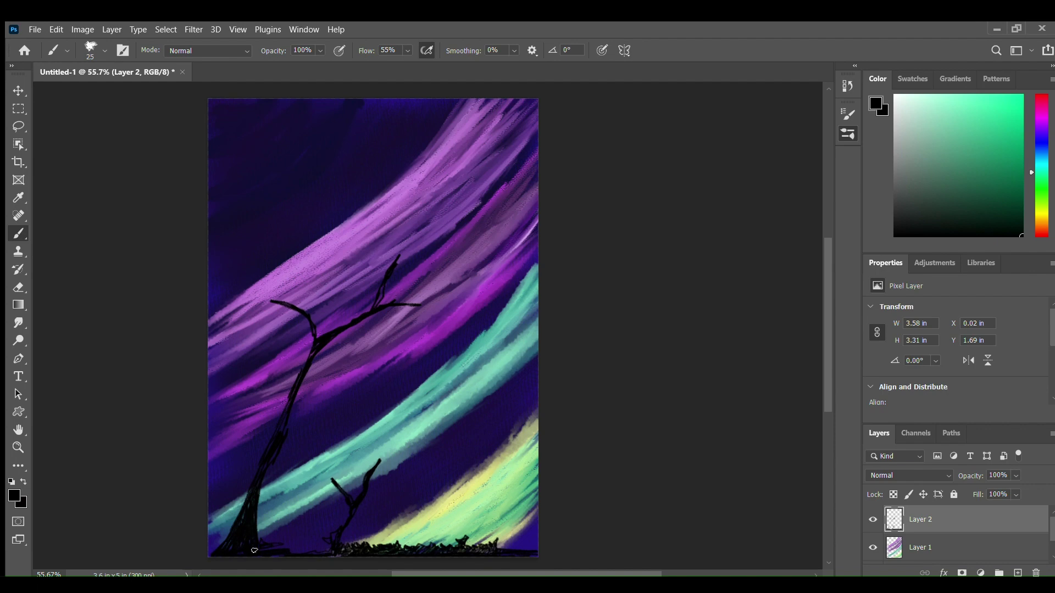
mouse_move(211, 553)
left_mouse_down()
mouse_move(227, 528)
mouse_move(207, 541)
mouse_move(248, 495)
left_mouse_up()
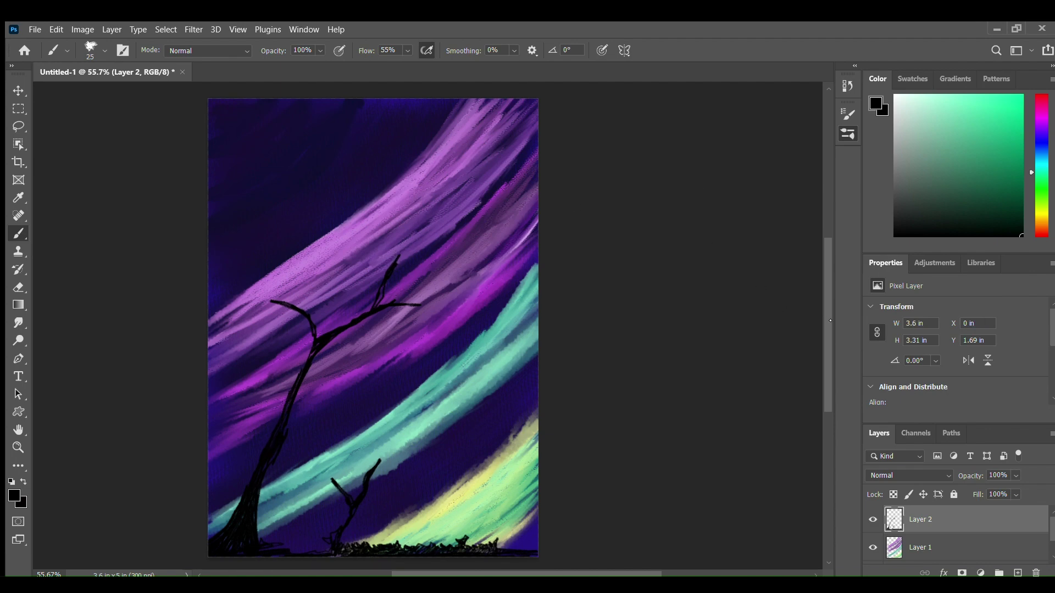
key("r")
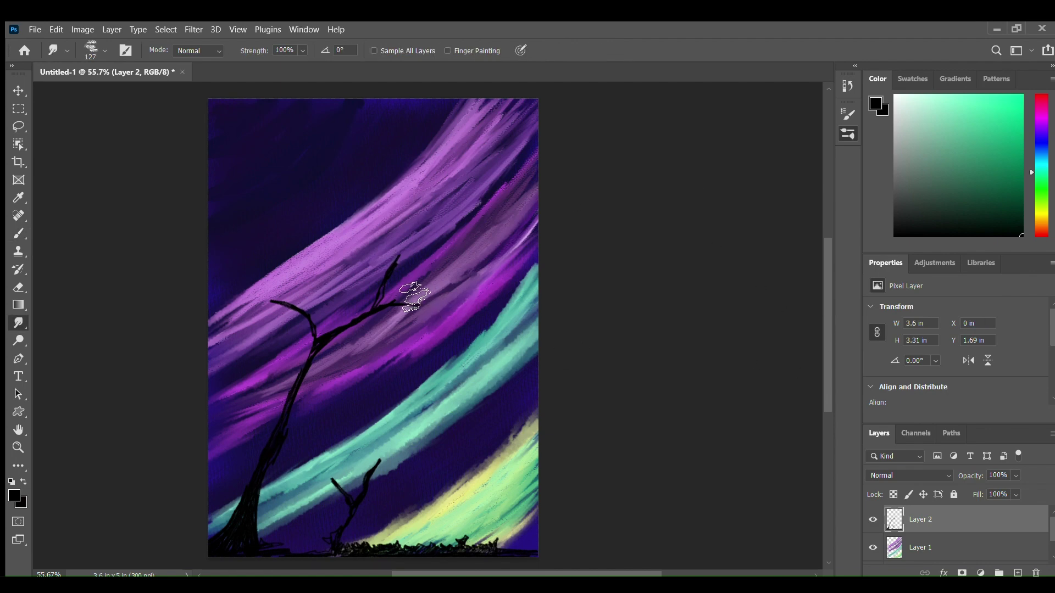
left_click_drag(394, 263, 400, 253)
mouse_move(401, 266)
left_mouse_down()
mouse_move(378, 261)
mouse_move(419, 272)
mouse_move(360, 267)
mouse_move(381, 258)
mouse_move(374, 273)
mouse_move(370, 264)
mouse_move(390, 261)
mouse_move(395, 277)
mouse_move(392, 249)
mouse_move(367, 263)
mouse_move(406, 269)
mouse_move(369, 261)
mouse_move(395, 283)
mouse_move(426, 278)
mouse_move(390, 243)
mouse_move(425, 280)
mouse_move(356, 280)
left_mouse_up()
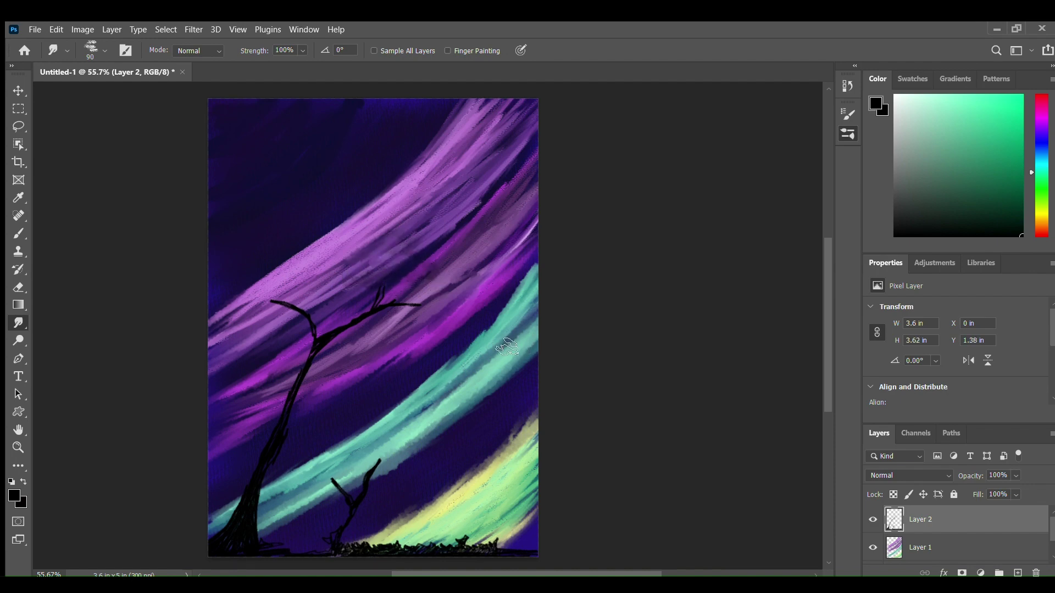
key("ctrl+z")
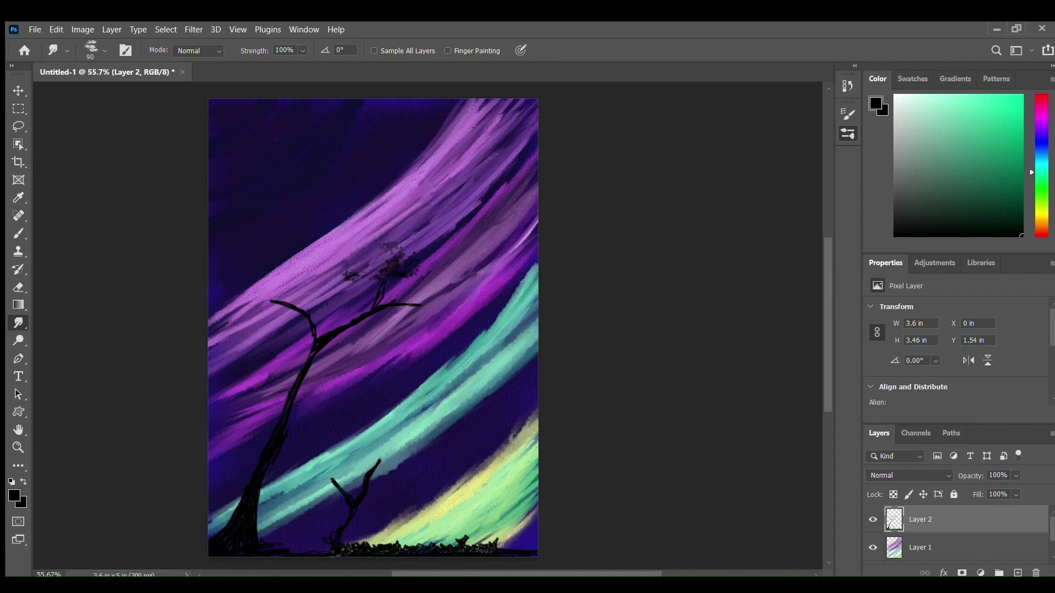
key("ctrl+z")
key("ctrl+z")
key("ctrl+z")
key("ctrl+z")
key("ctrl+z")
key("ctrl+z")
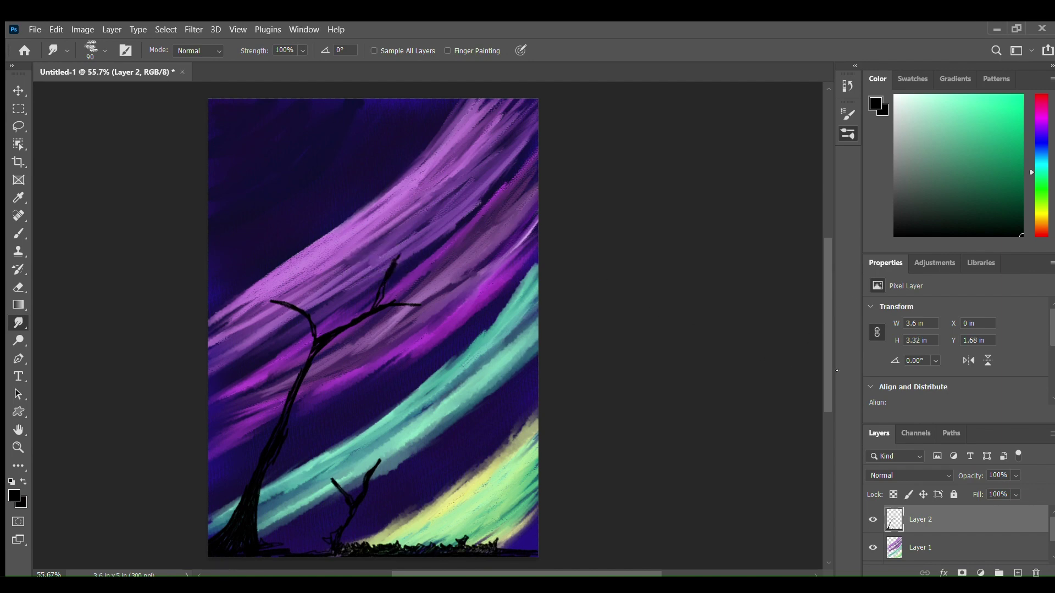
left_click(754, 378)
mouse_move(401, 252)
left_mouse_down()
mouse_move(381, 255)
mouse_move(396, 261)
left_mouse_up()
key("ctrl+z")
left_click(762, 427)
left_click_drag(418, 270, 401, 269)
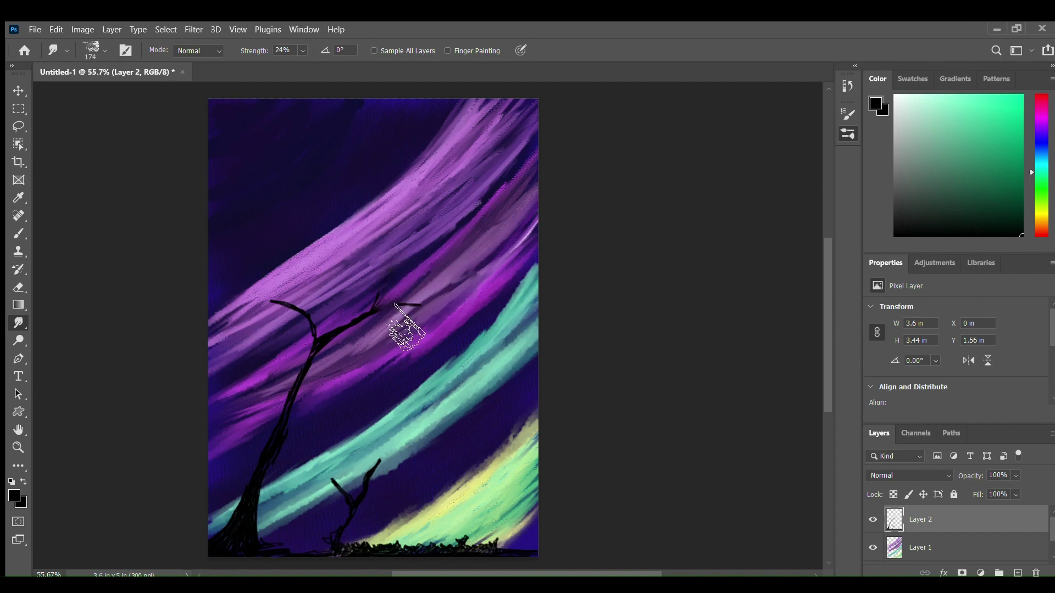
left_click_drag(401, 318, 391, 301)
Step: Scatter black leaves around the large tree's left and upper branches with the 284 px speckled brush to form its canopy
left_click(667, 427)
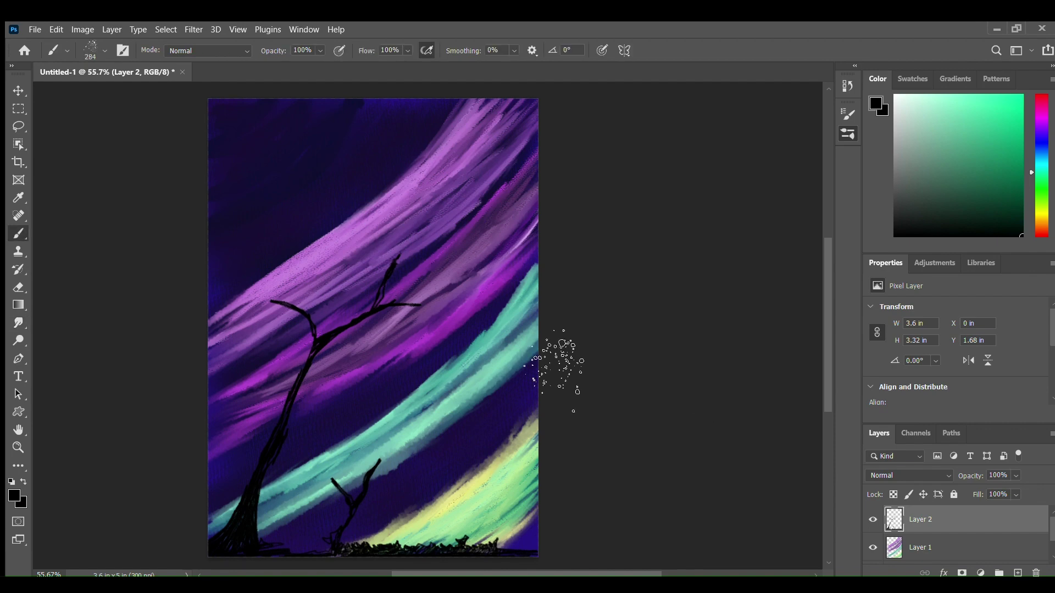
left_click(431, 299)
left_click(405, 260)
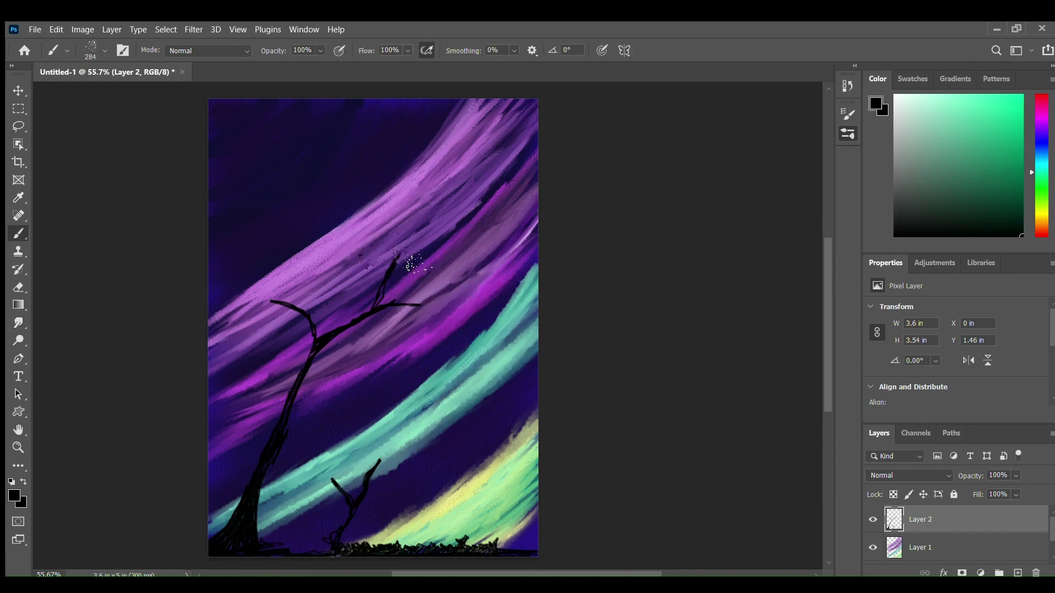
left_click(400, 257)
mouse_move(392, 259)
left_mouse_down()
mouse_move(379, 263)
mouse_move(388, 245)
mouse_move(420, 278)
left_mouse_up()
mouse_move(295, 327)
left_mouse_down()
mouse_move(316, 308)
mouse_move(332, 325)
mouse_move(289, 328)
mouse_move(312, 316)
mouse_move(293, 323)
mouse_move(294, 293)
mouse_move(318, 275)
mouse_move(307, 262)
mouse_move(338, 297)
mouse_move(279, 333)
mouse_move(275, 351)
mouse_move(292, 336)
left_mouse_up()
Step: Add a cluster of scattered black leaves around the tip of the large tree's right branch with the 284 px Brush
left_click(18, 323)
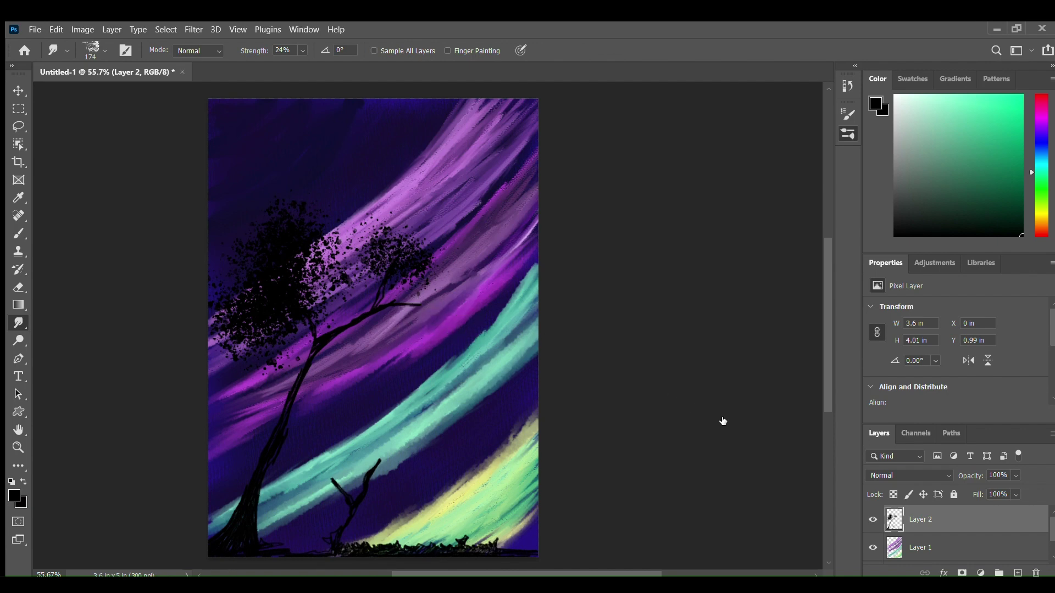
key("b")
mouse_move(445, 316)
left_mouse_down()
mouse_move(431, 321)
mouse_move(448, 335)
mouse_move(467, 324)
left_mouse_up()
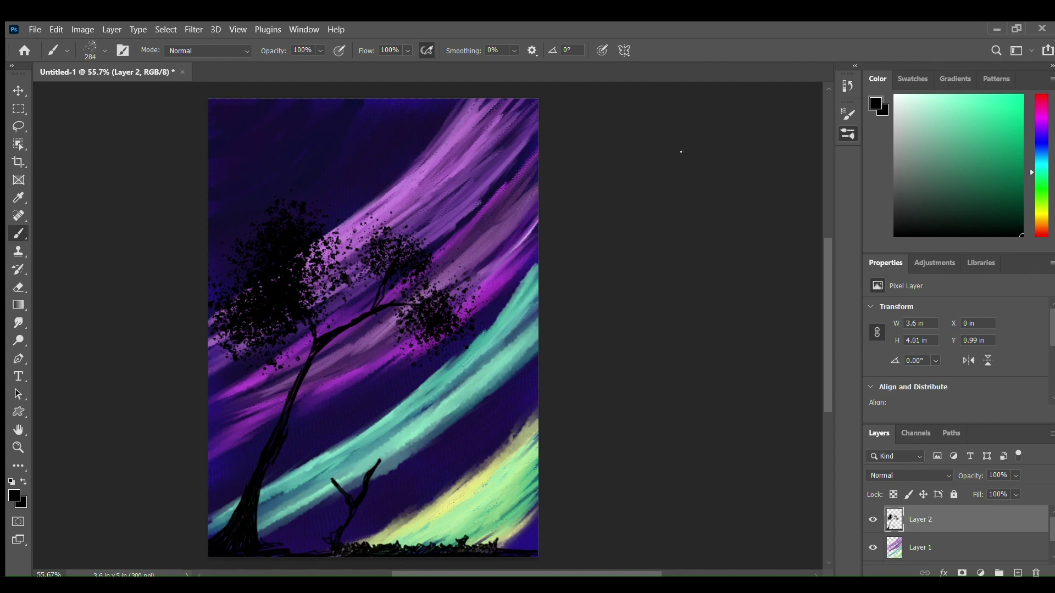
Step: Fill out the right branch's foliage and extend it over the teal streak with the speckled brush at 32 px
left_click(396, 328)
mouse_move(404, 306)
left_mouse_down()
mouse_move(381, 320)
mouse_move(387, 328)
mouse_move(438, 342)
left_mouse_up()
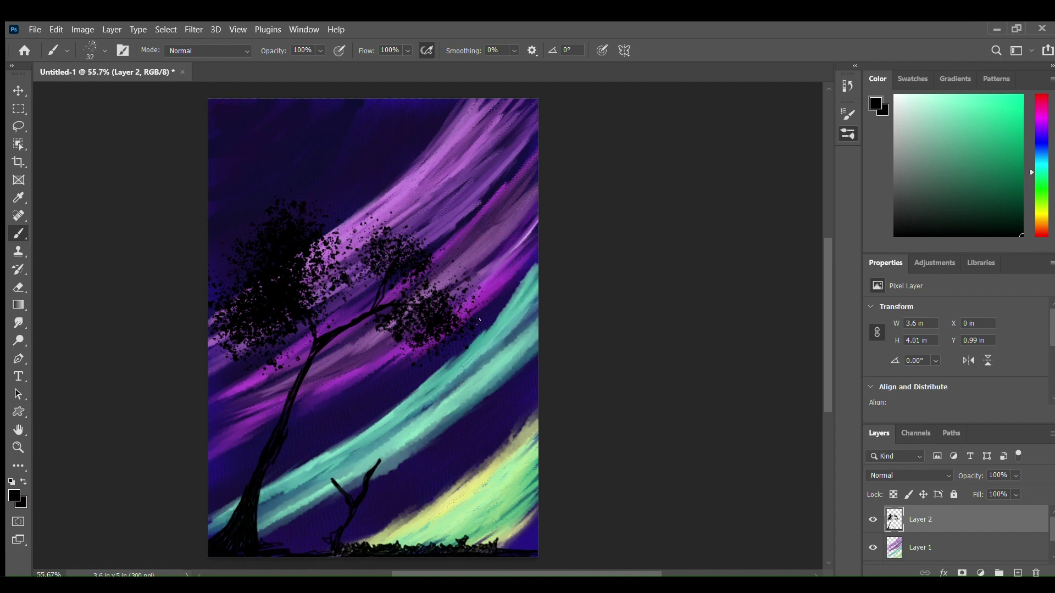
mouse_move(514, 325)
left_mouse_down()
mouse_move(477, 335)
mouse_move(460, 308)
mouse_move(474, 298)
mouse_move(506, 317)
mouse_move(434, 281)
mouse_move(406, 308)
mouse_move(449, 303)
left_mouse_up()
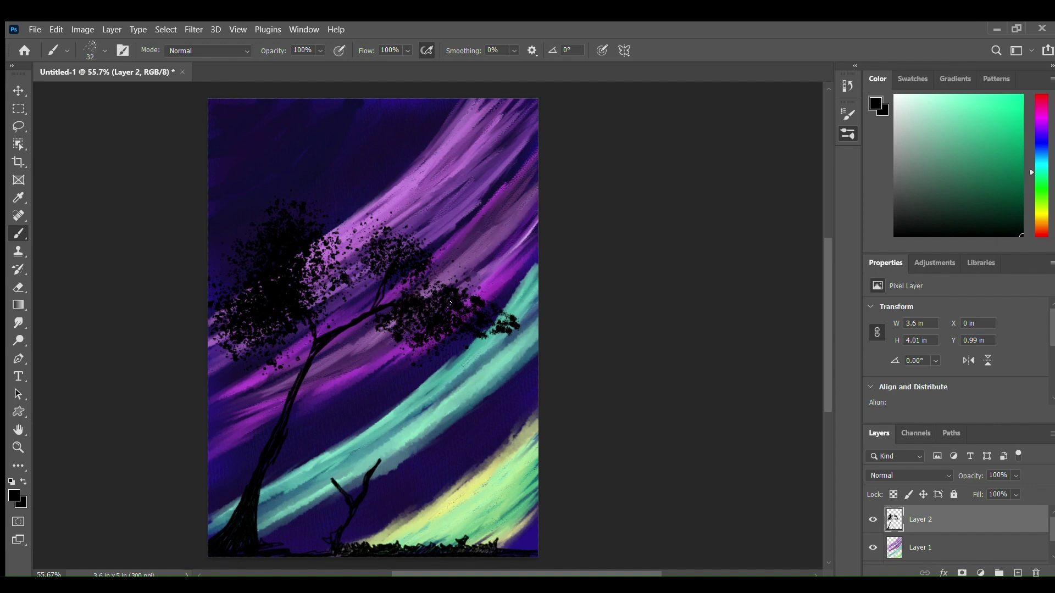
Step: Densify the left canopy and extend the upper branch's foliage in a tapering cluster toward the upper right at 32 px
left_click_drag(216, 350, 238, 357)
left_click_drag(408, 276, 363, 278)
mouse_move(362, 278)
left_mouse_down()
mouse_move(415, 269)
mouse_move(406, 237)
mouse_move(379, 231)
mouse_move(390, 206)
mouse_move(378, 203)
mouse_move(421, 194)
mouse_move(440, 170)
mouse_move(410, 190)
mouse_move(437, 166)
left_mouse_up()
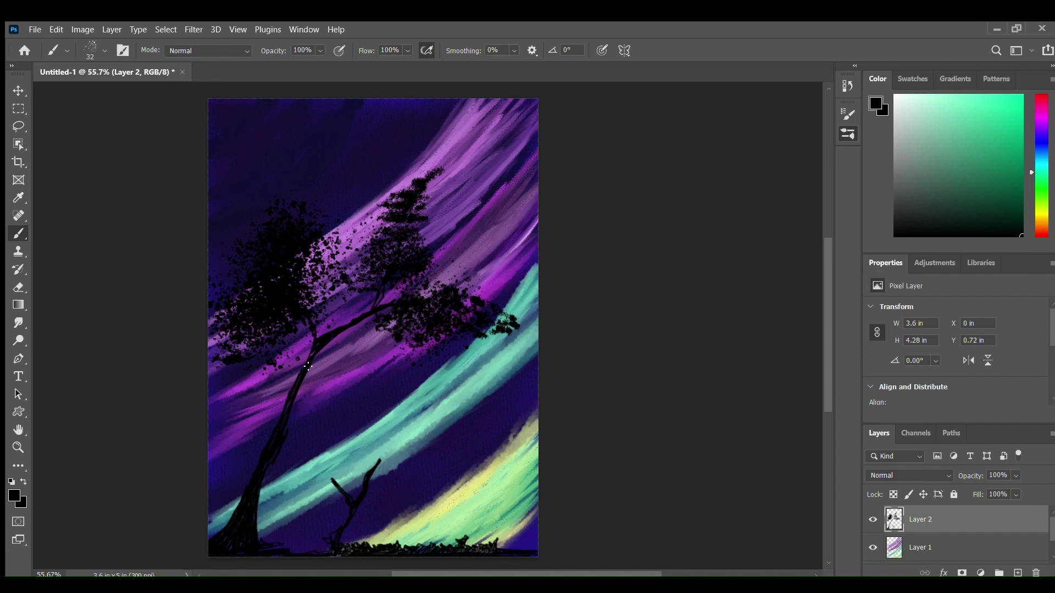
mouse_move(314, 295)
left_mouse_down()
mouse_move(294, 275)
mouse_move(322, 260)
mouse_move(338, 239)
mouse_move(331, 228)
mouse_move(319, 285)
left_mouse_up()
mouse_move(296, 337)
left_mouse_down()
mouse_move(307, 343)
mouse_move(335, 307)
left_mouse_up()
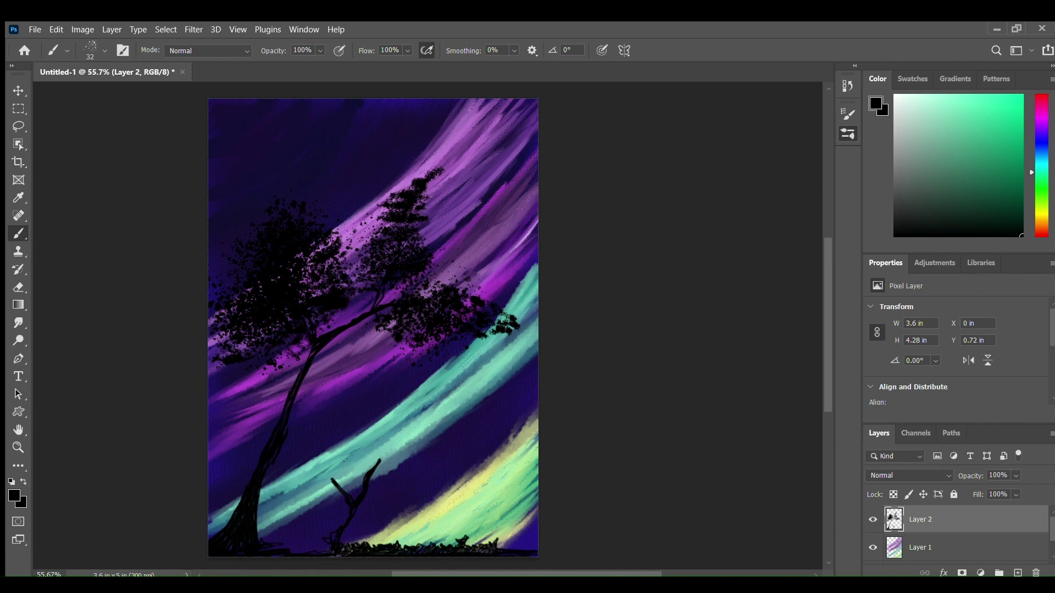
Step: Paint black leaf clusters on the small tree's forked branches and fill in the ground foliage beneath the trees
mouse_move(326, 487)
left_mouse_down()
mouse_move(346, 481)
mouse_move(308, 478)
mouse_move(361, 476)
mouse_move(313, 469)
mouse_move(336, 464)
mouse_move(331, 449)
mouse_move(363, 472)
mouse_move(395, 470)
mouse_move(369, 463)
mouse_move(387, 461)
mouse_move(368, 455)
mouse_move(390, 443)
mouse_move(408, 458)
left_mouse_up()
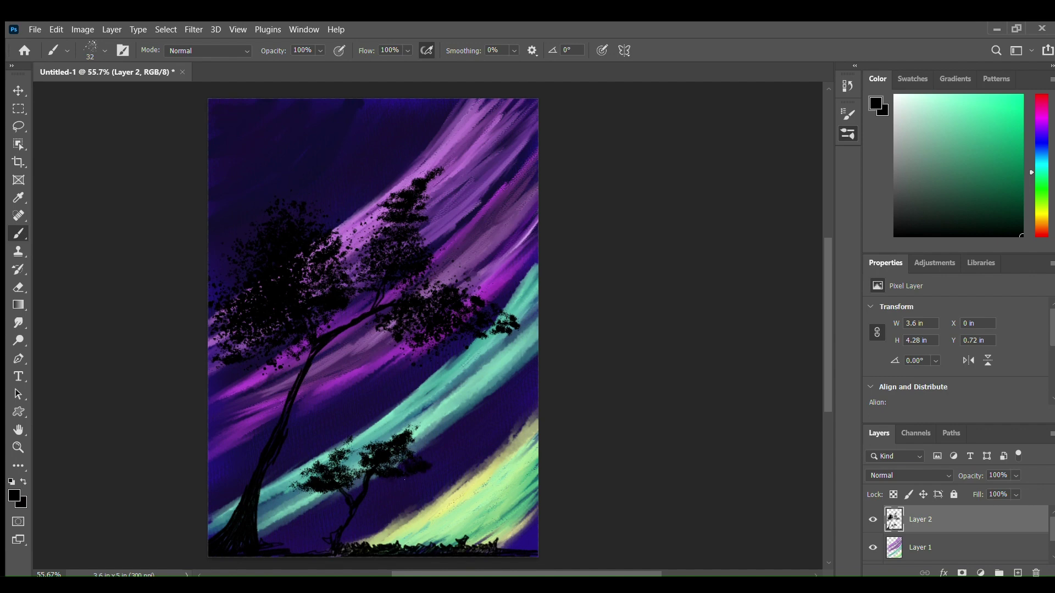
left_click_drag(280, 498, 335, 491)
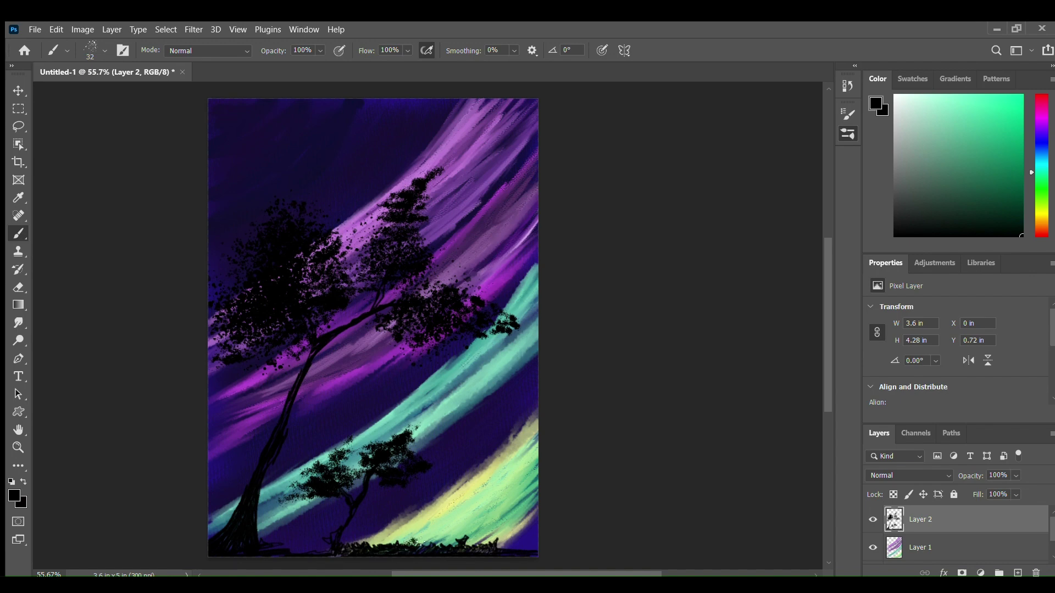
mouse_move(420, 542)
left_mouse_down()
mouse_move(398, 541)
mouse_move(437, 549)
left_mouse_up()
left_click_drag(299, 550, 297, 546)
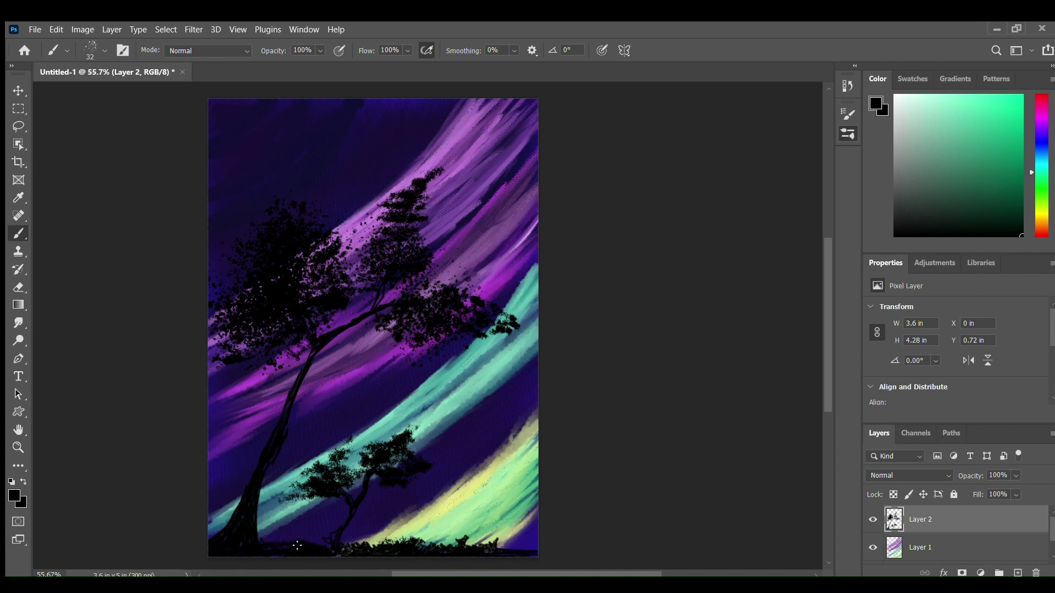